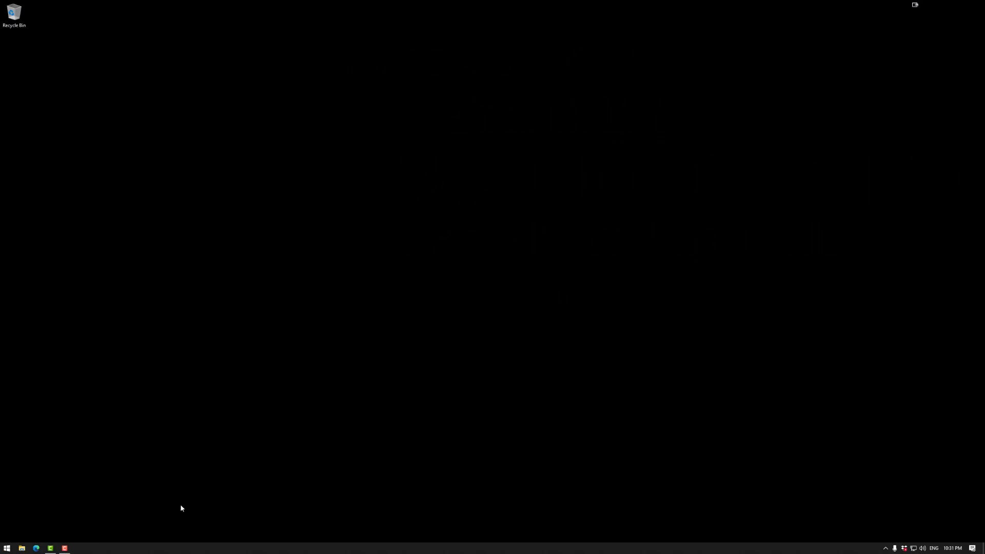
- Go to the Mona docs site at docs.mona.gallery in the browser
click(36, 548)
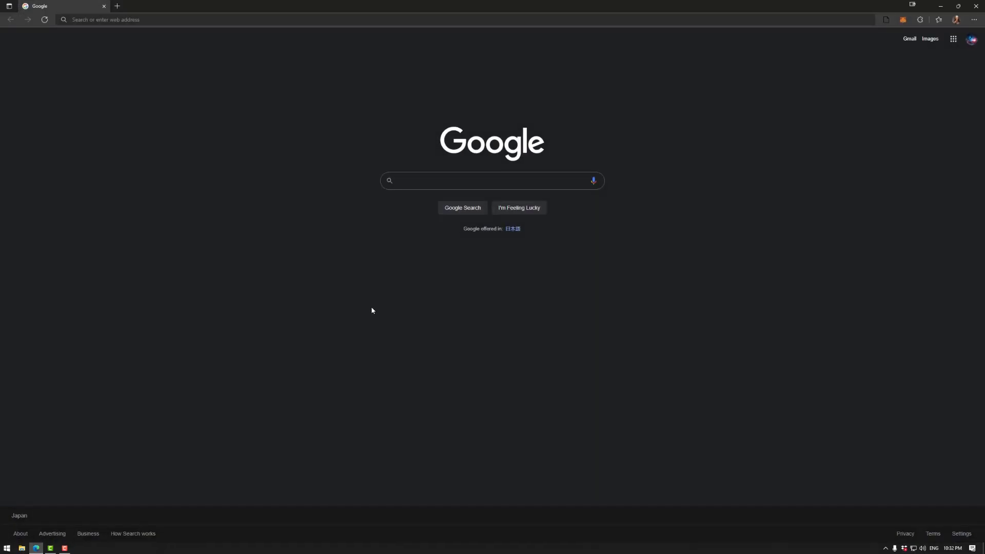
click(154, 21)
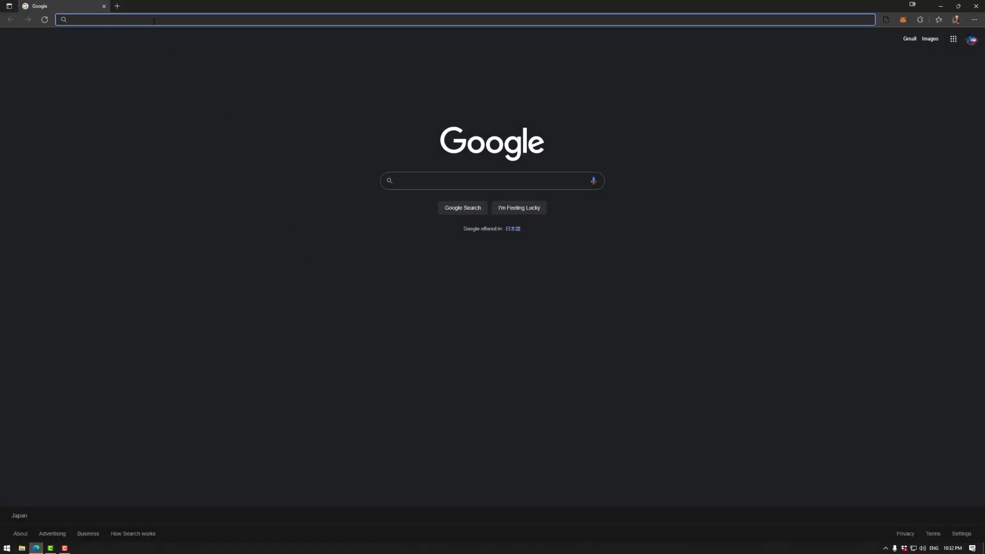
text(docs.mo)
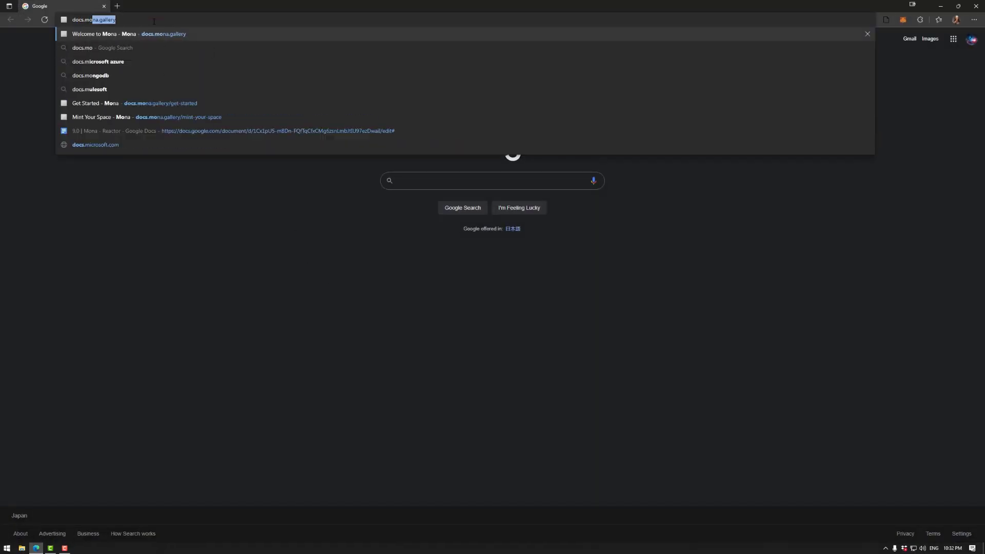
text(na.galle)
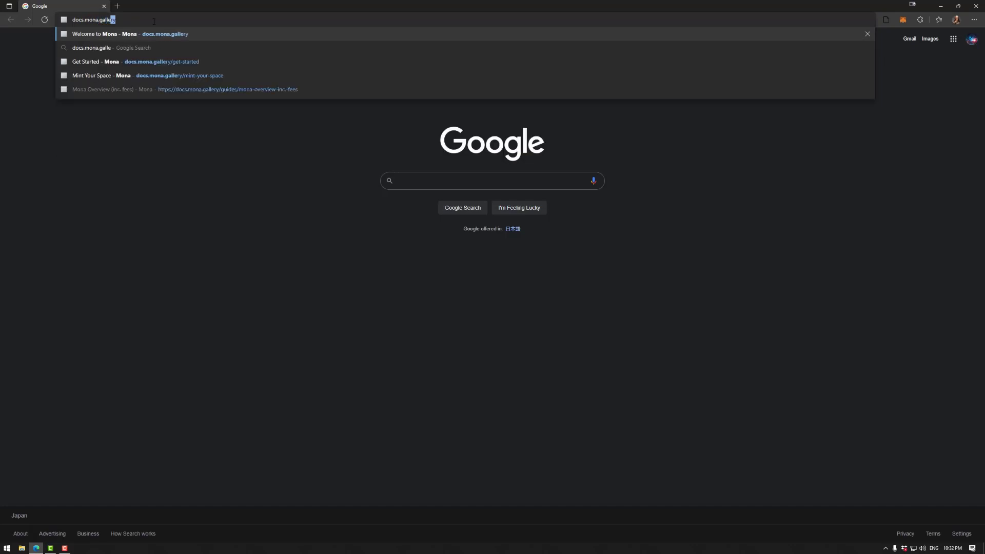
text(ry)
key(Return)
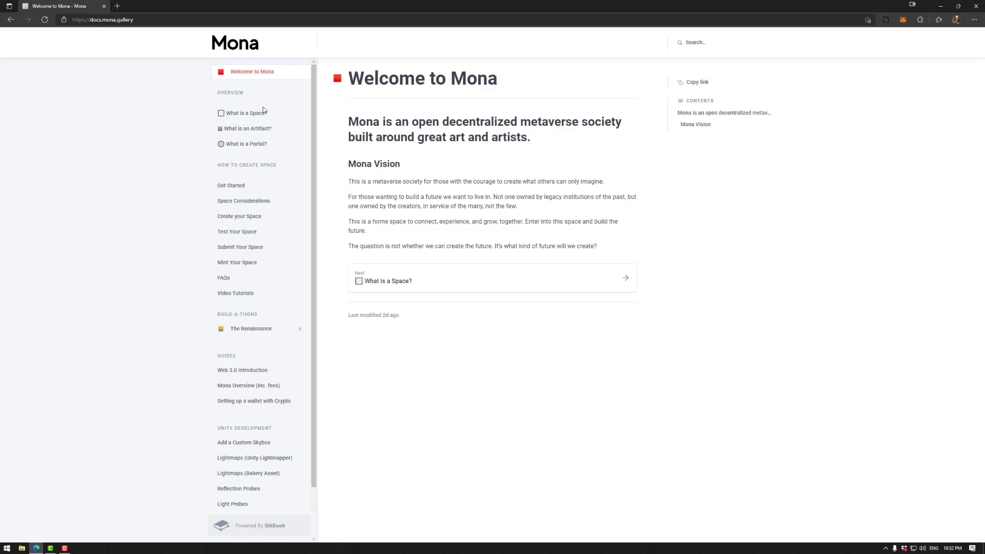
- Open the Get Started guide and read down to the Install Unity 2020.3.18f1 section
click(244, 188)
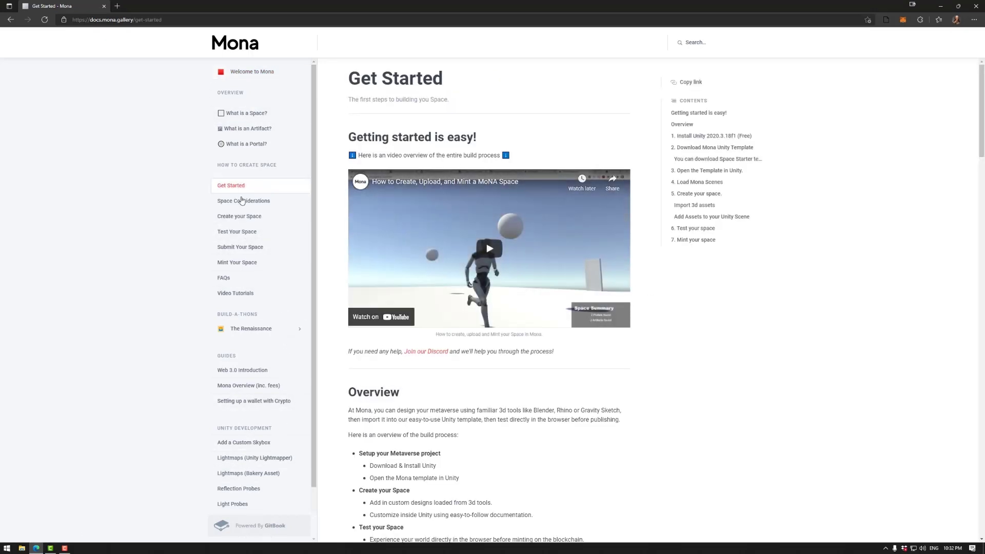
scroll(255, 344, down, 1)
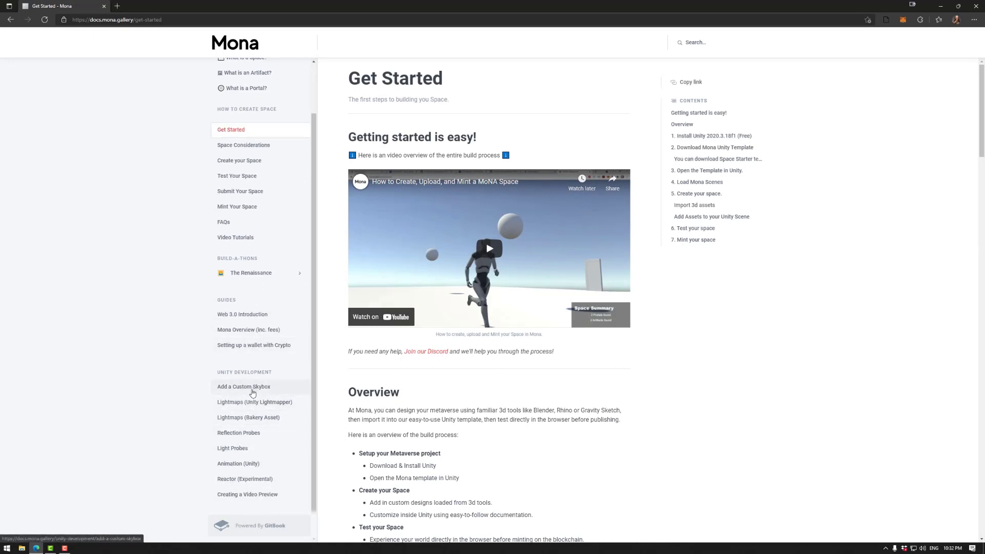
scroll(253, 386, up, 1)
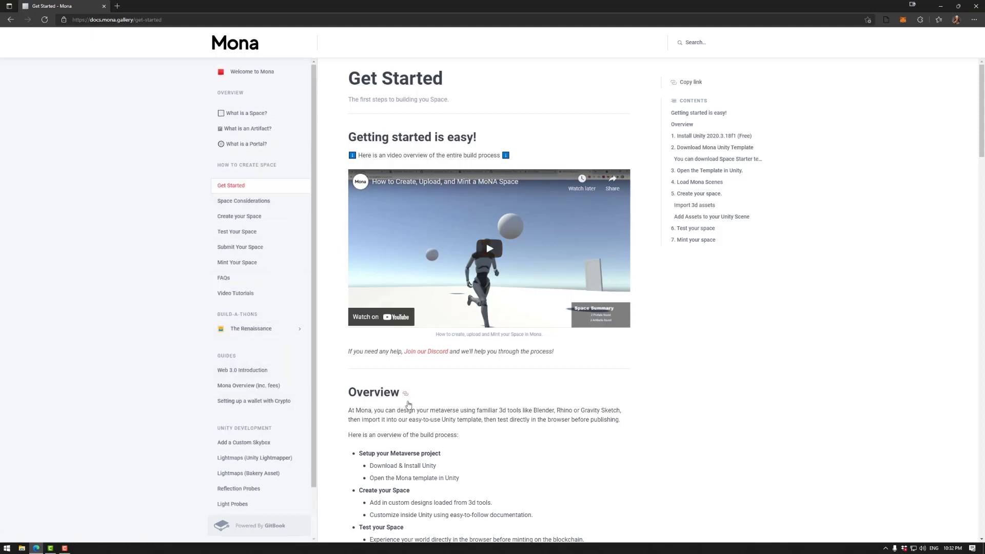
scroll(413, 410, down, 3)
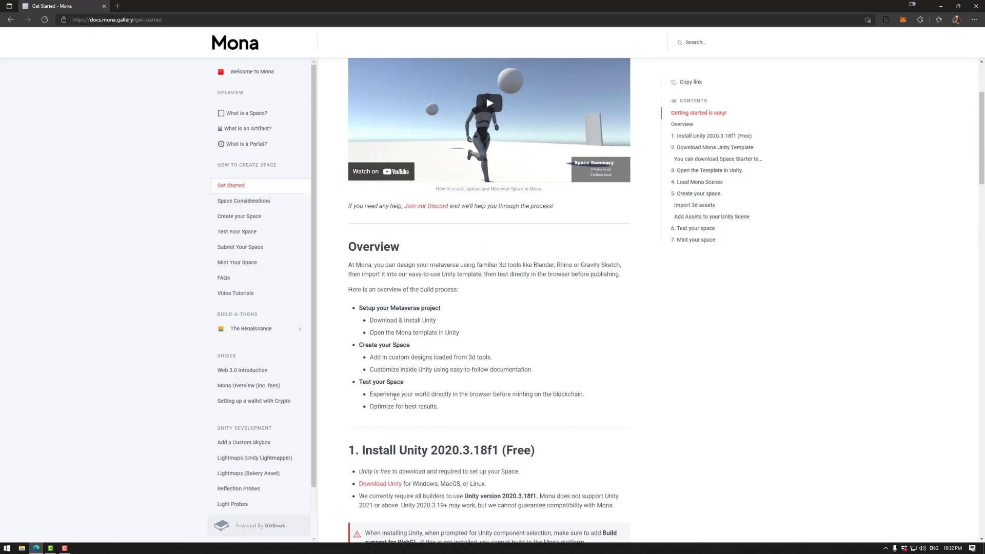
scroll(584, 415, down, 4)
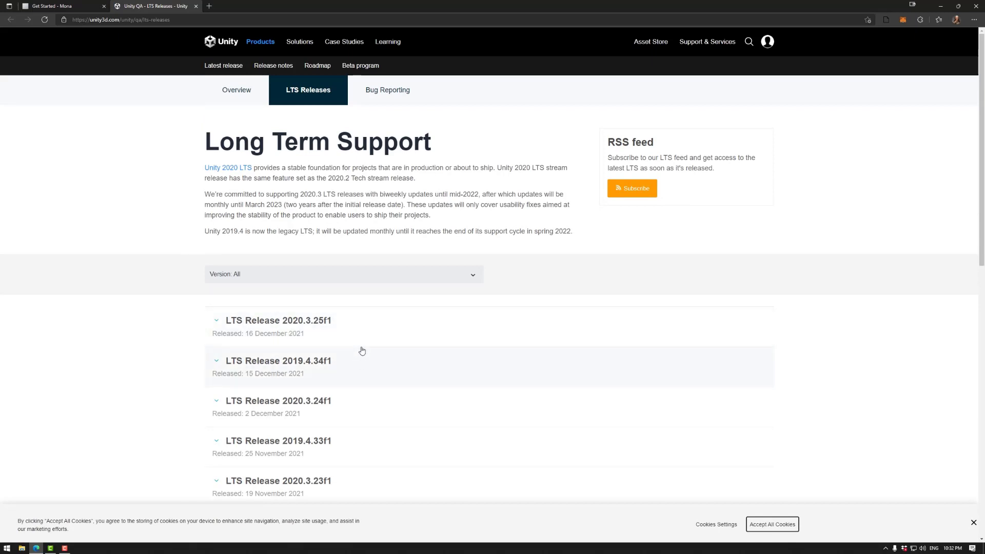
- Filter the Unity LTS releases list to version 2020.3
click(308, 282)
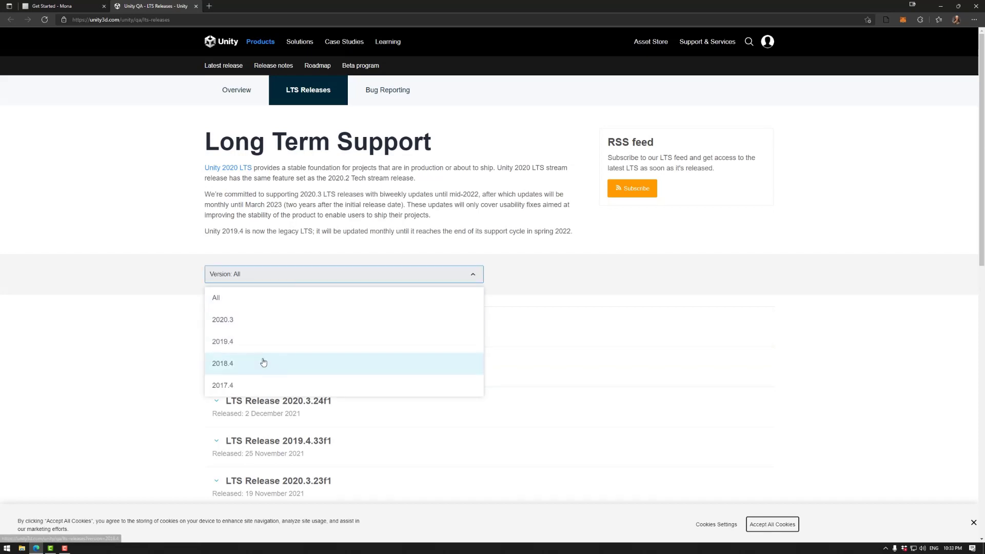
click(260, 324)
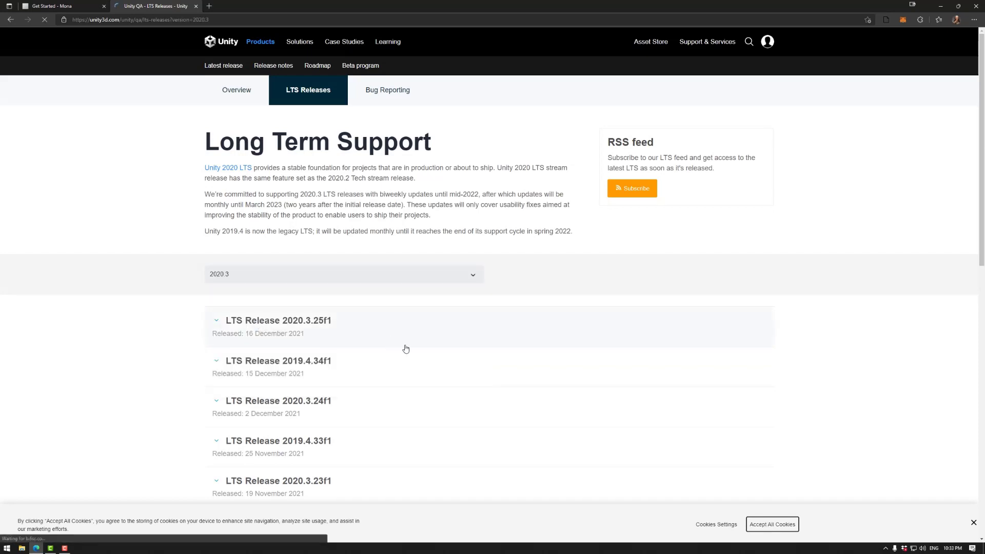
scroll(373, 345, down, 3)
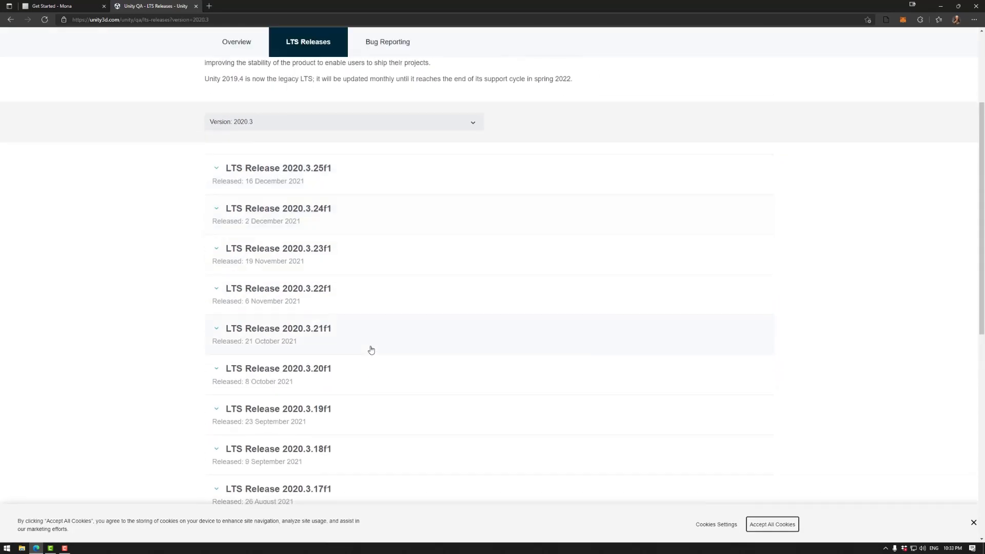
- Expand LTS Release 2020.3.18f1 and send it to Unity Hub
click(296, 452)
scroll(377, 436, down, 3)
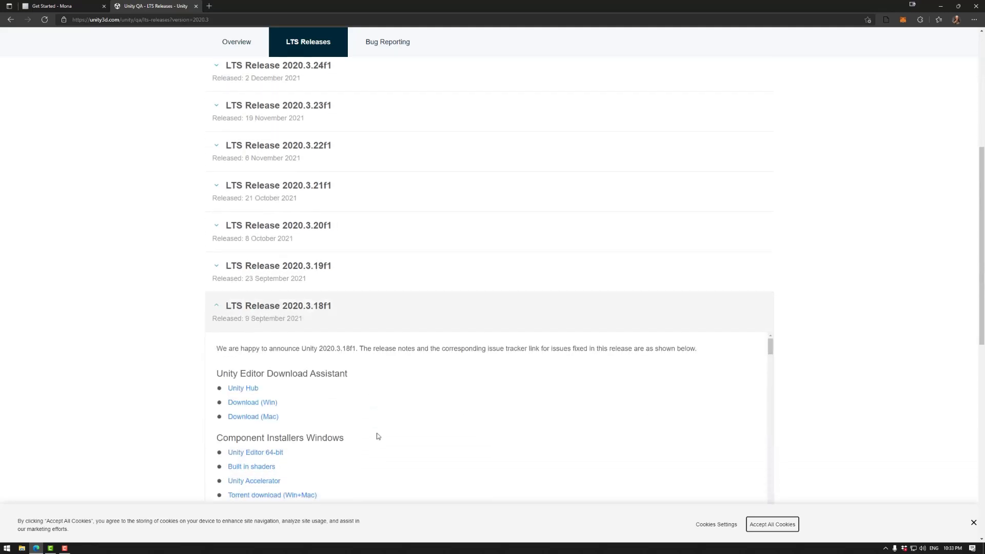
scroll(377, 436, down, 3)
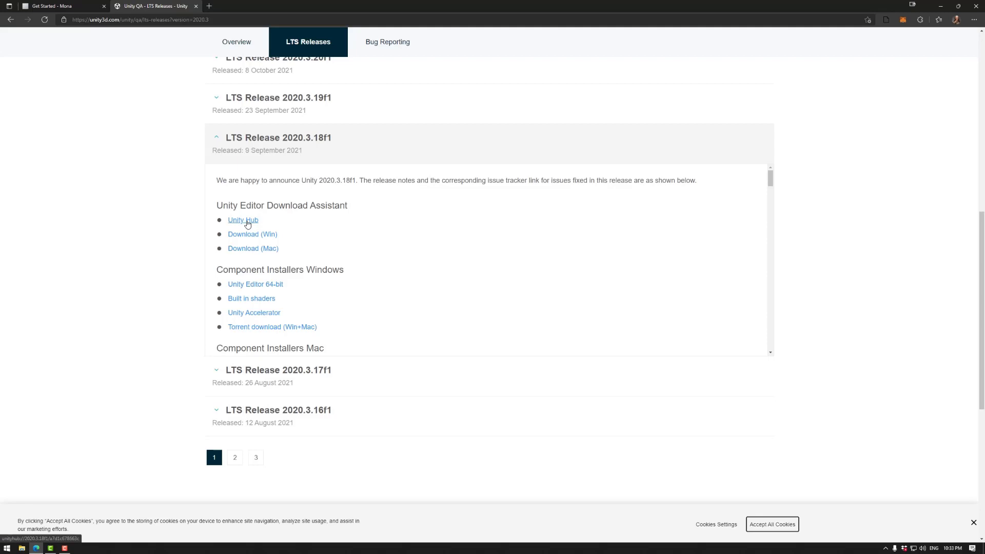
click(247, 223)
click(540, 77)
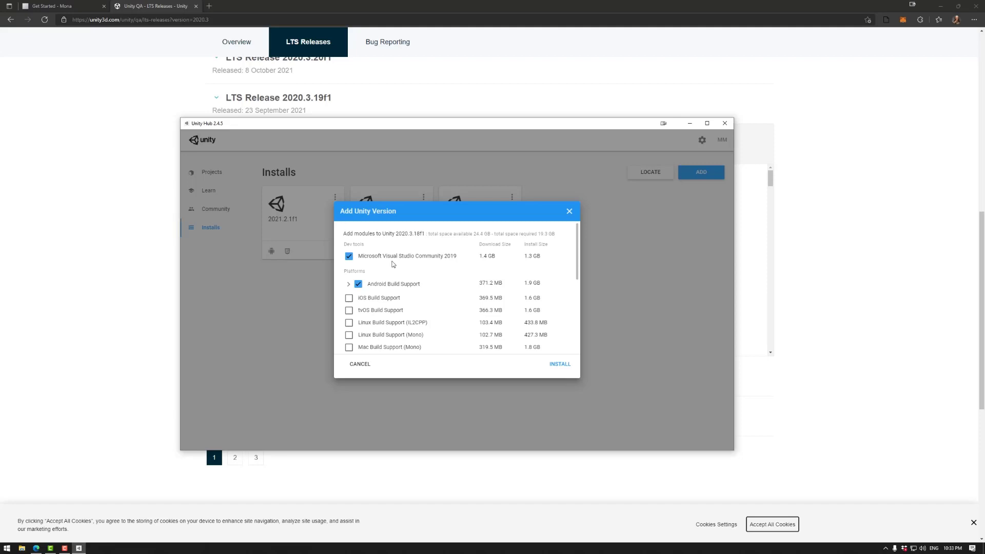
- Include WebGL Build Support in the 2020.3.18f1 module selection
scroll(393, 264, down, 3)
click(392, 296)
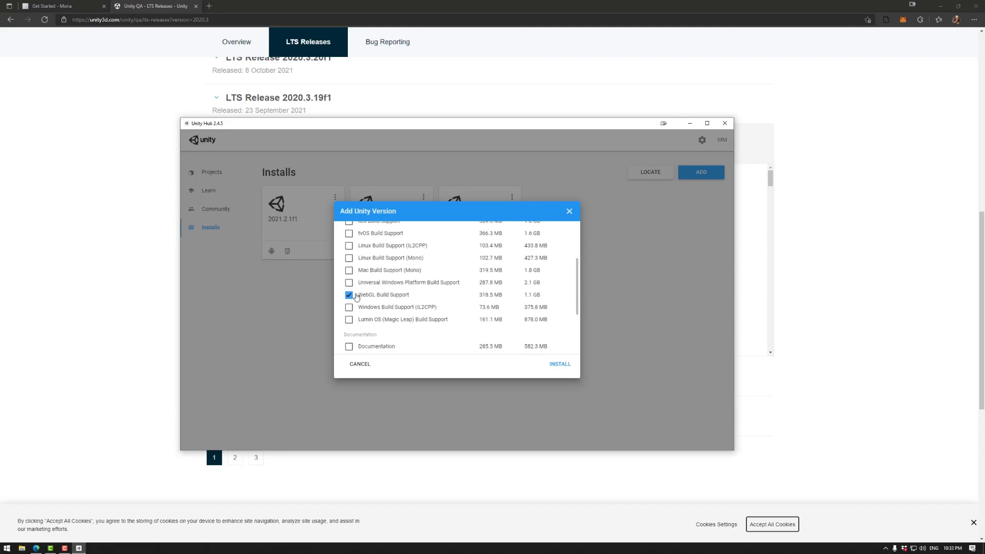
click(352, 295)
click(349, 296)
- Start the 2020.3.18f1 install and bring up the list of Unity versions to add
scroll(391, 296, up, 3)
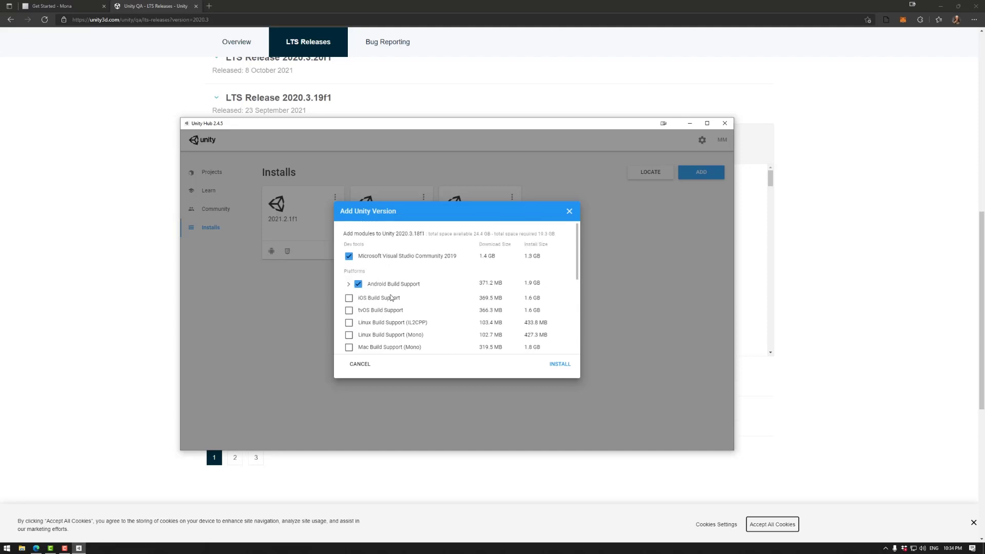
click(563, 365)
click(699, 172)
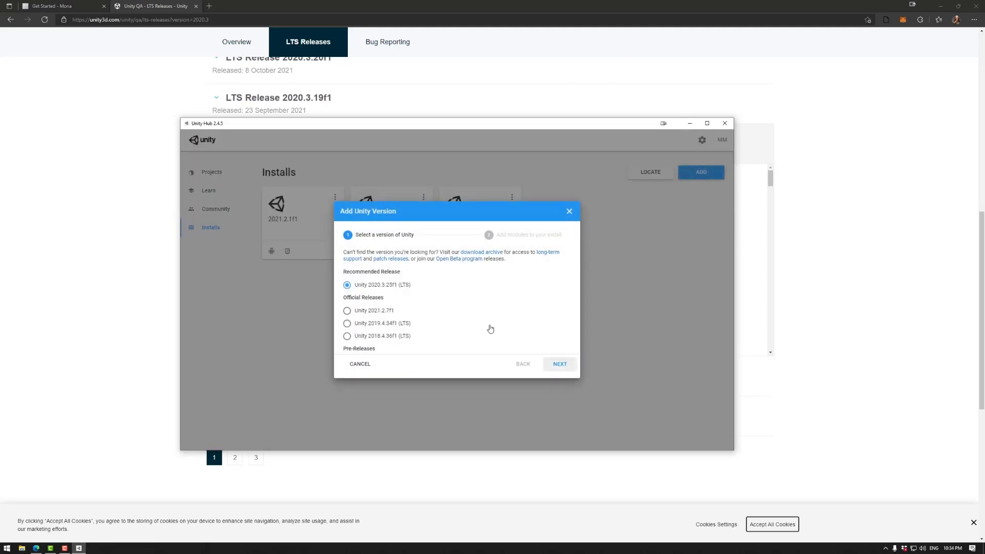
scroll(378, 296, down, 1)
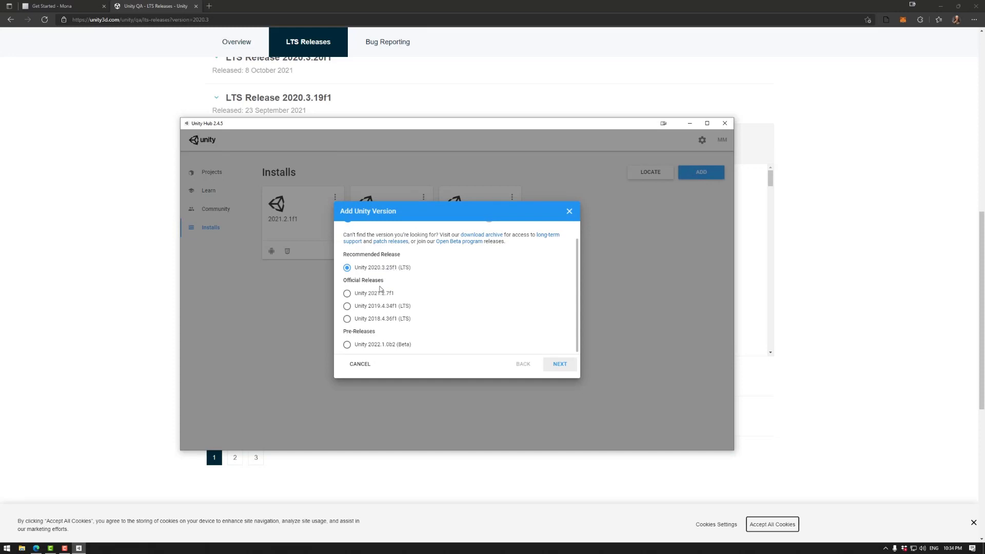
scroll(407, 300, up, 1)
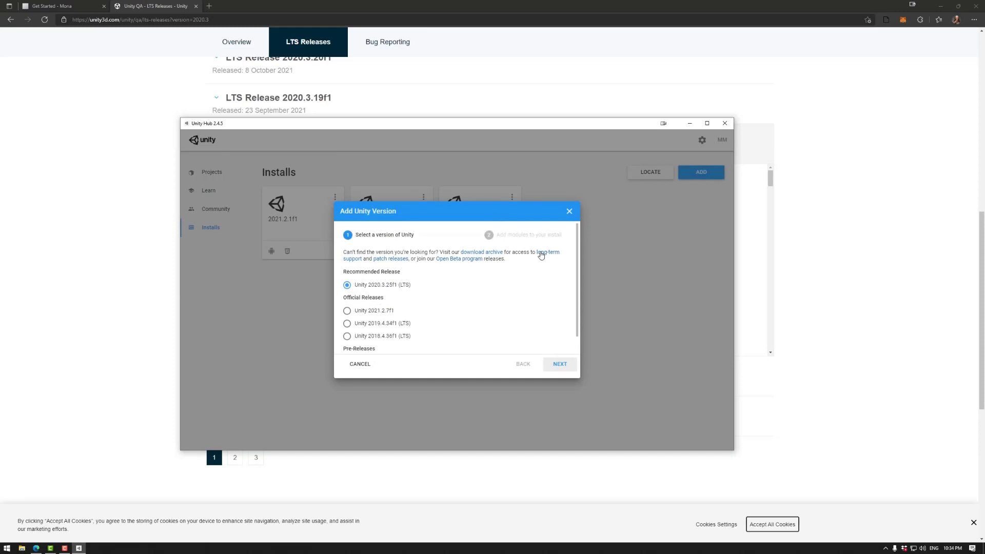
- Show the Unity 2020.x releases in the Unity download archive
click(479, 253)
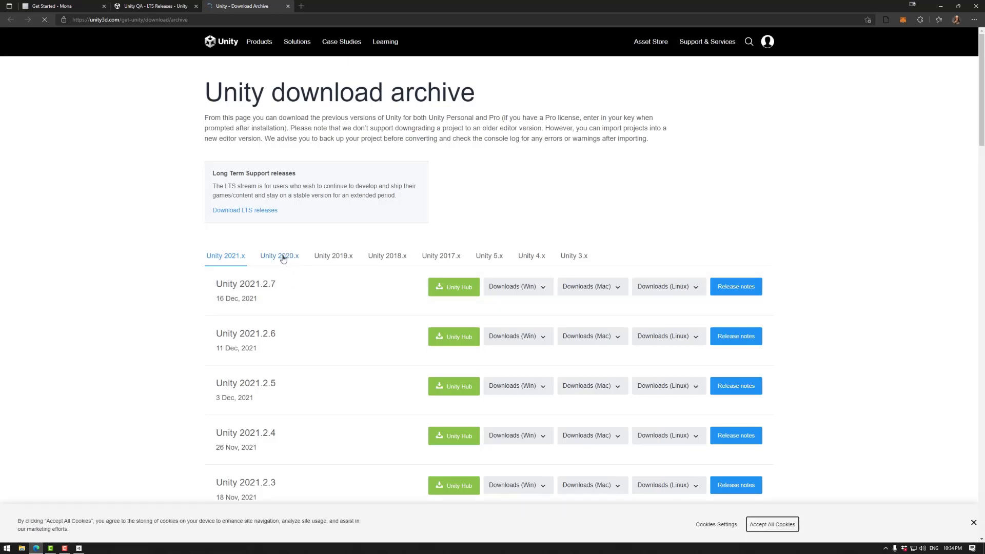
click(283, 259)
scroll(288, 264, down, 3)
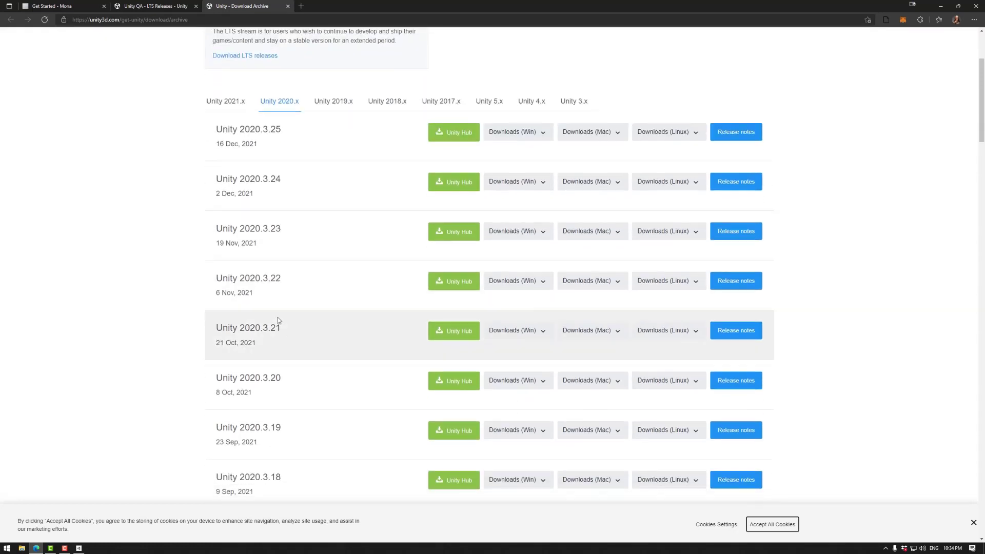
scroll(277, 322, down, 3)
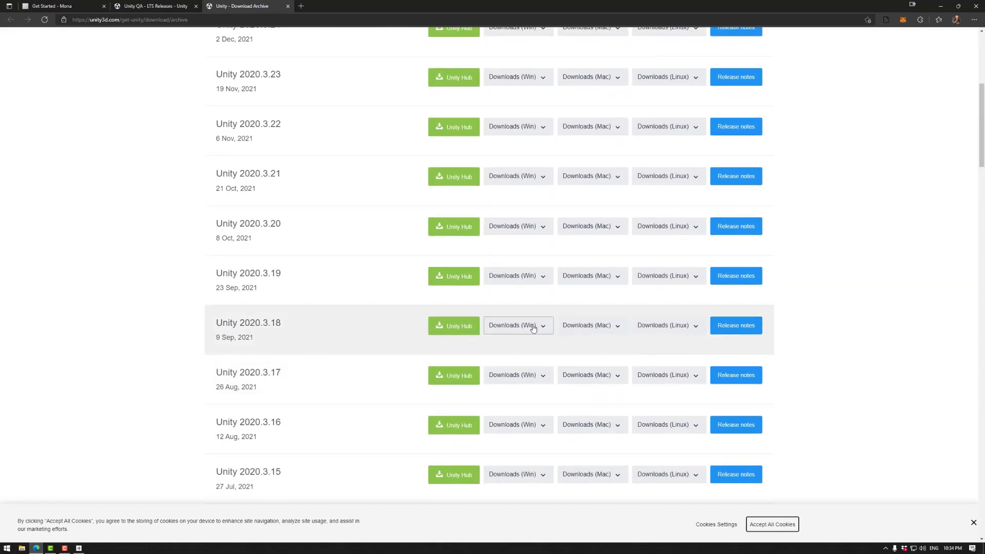
- Send Unity 2020.3.18 to Unity Hub and install it
click(458, 327)
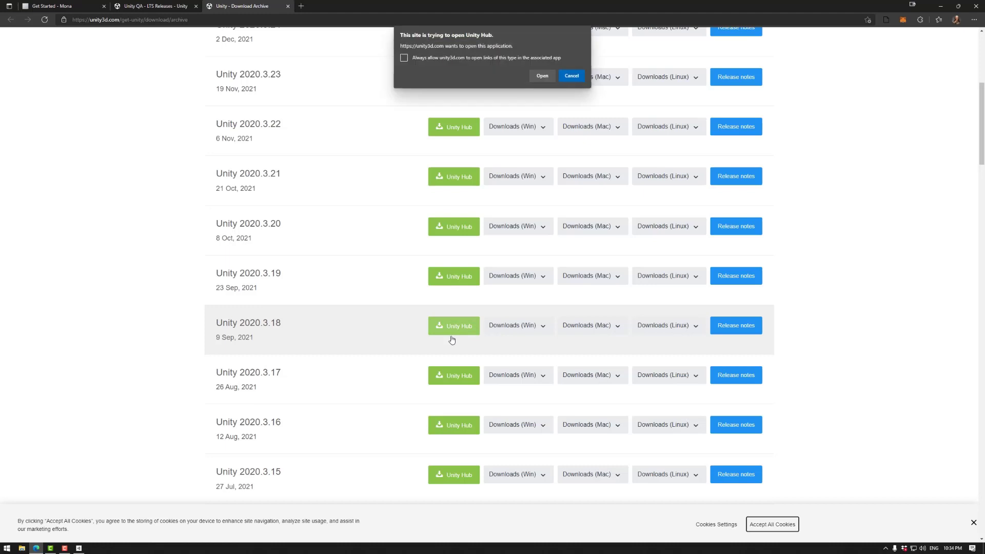
click(542, 77)
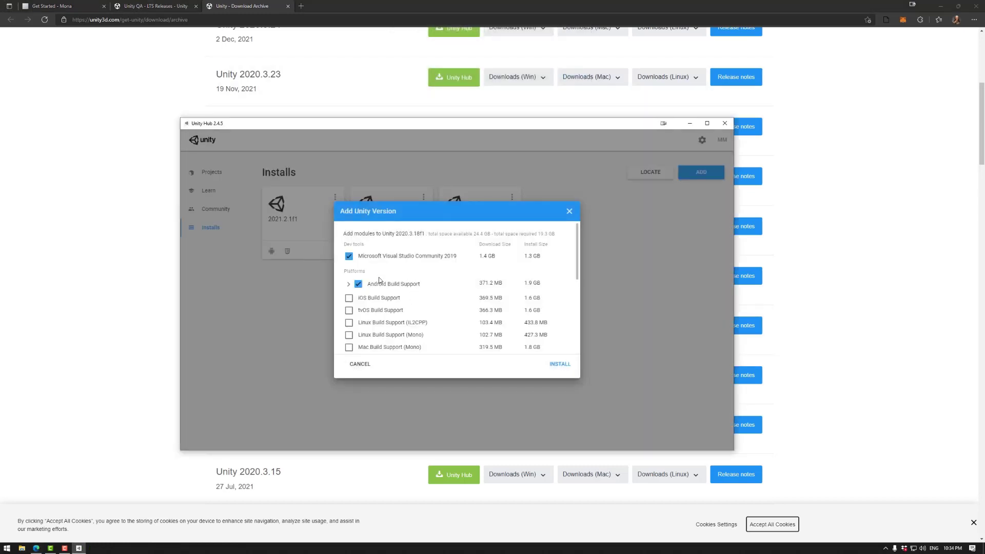
scroll(401, 285, down, 3)
scroll(394, 278, up, 3)
click(559, 363)
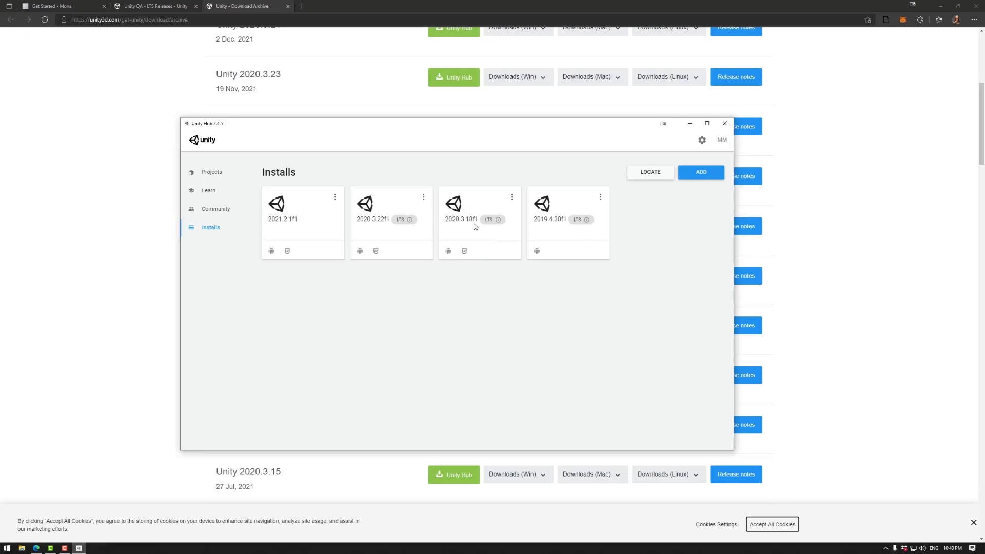
- Close Unity Hub along with the download archive and LTS releases tabs
click(725, 124)
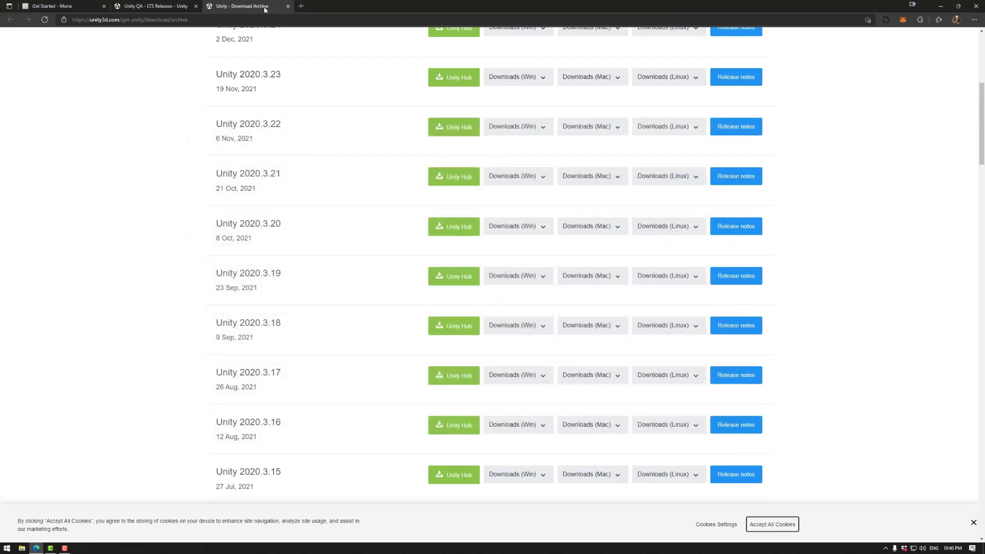
click(288, 6)
click(196, 6)
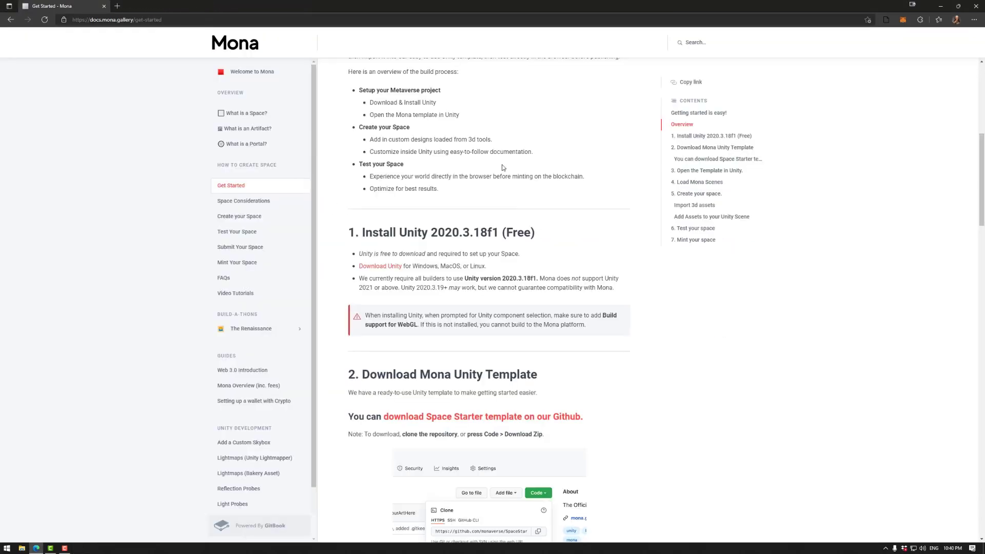
- Download the SpaceStarter repository as SpaceStarter-main.zip to the Desktop, then close GitHub
scroll(473, 275, down, 3)
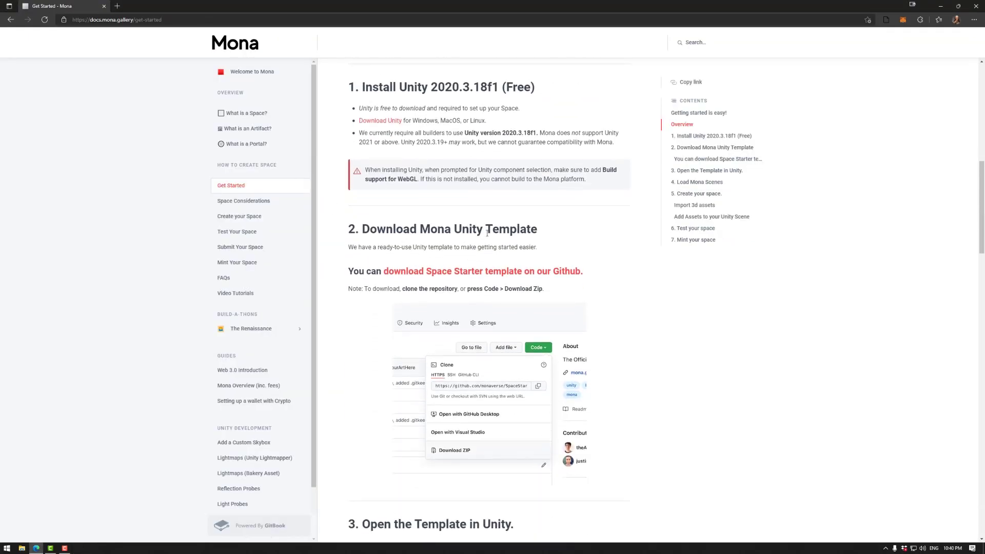
click(476, 275)
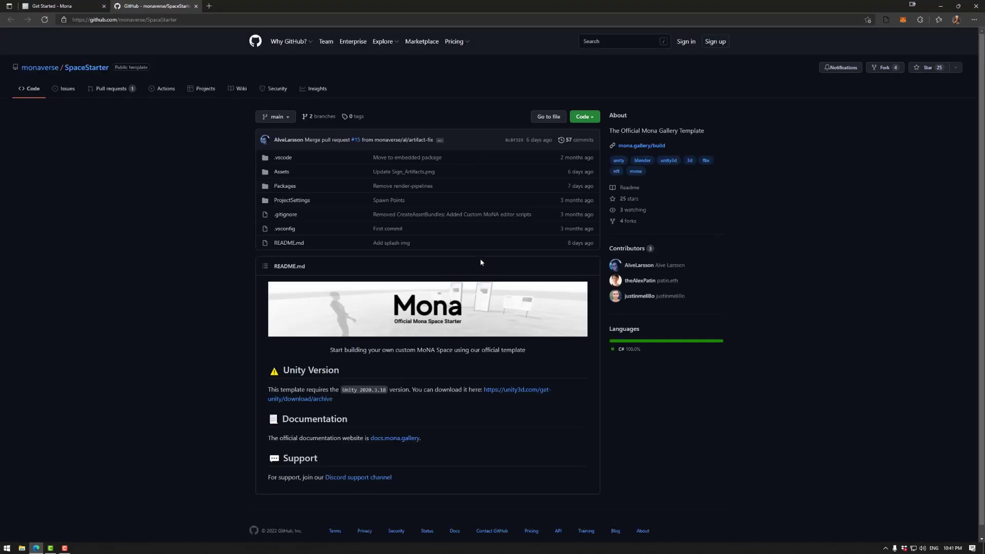
click(592, 119)
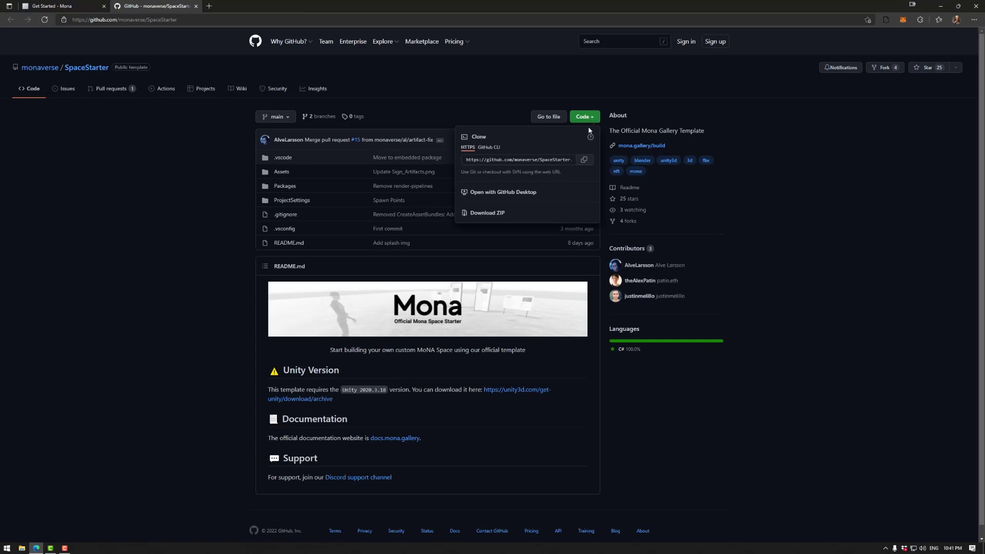
click(497, 214)
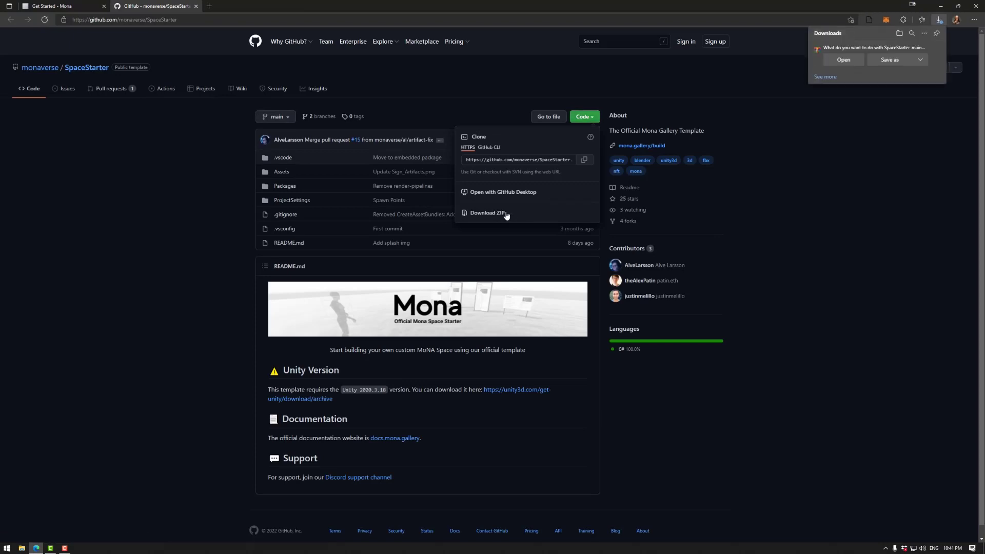
click(888, 60)
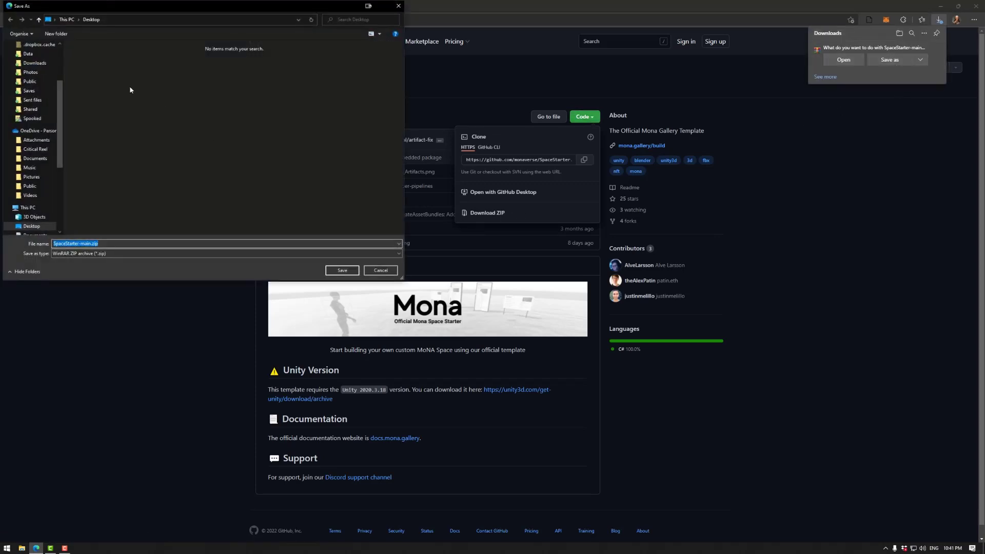
click(342, 271)
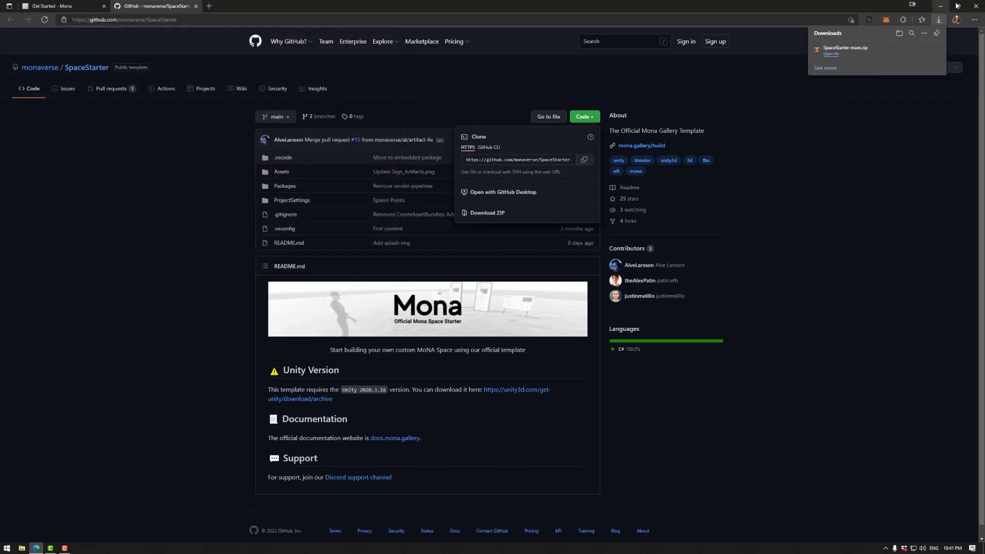
click(196, 7)
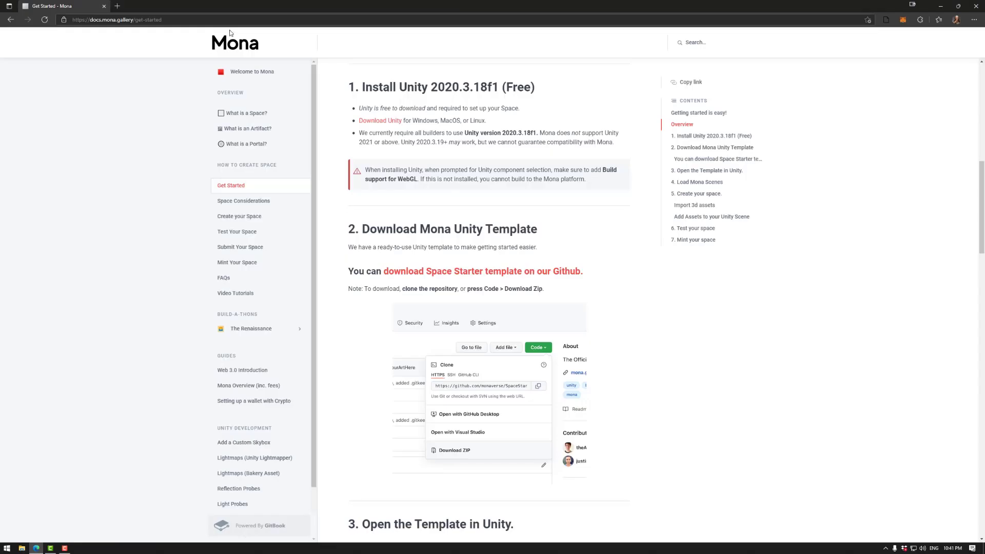
- Extract SpaceStarter-main.zip on the desktop and open the SpaceStarter-main folder
click(940, 6)
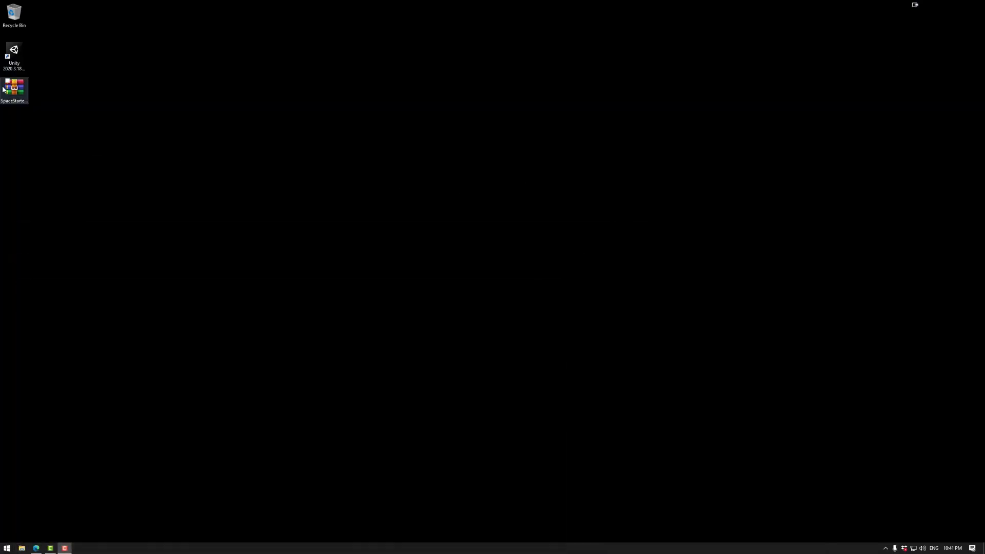
click(20, 99)
right_click(17, 92)
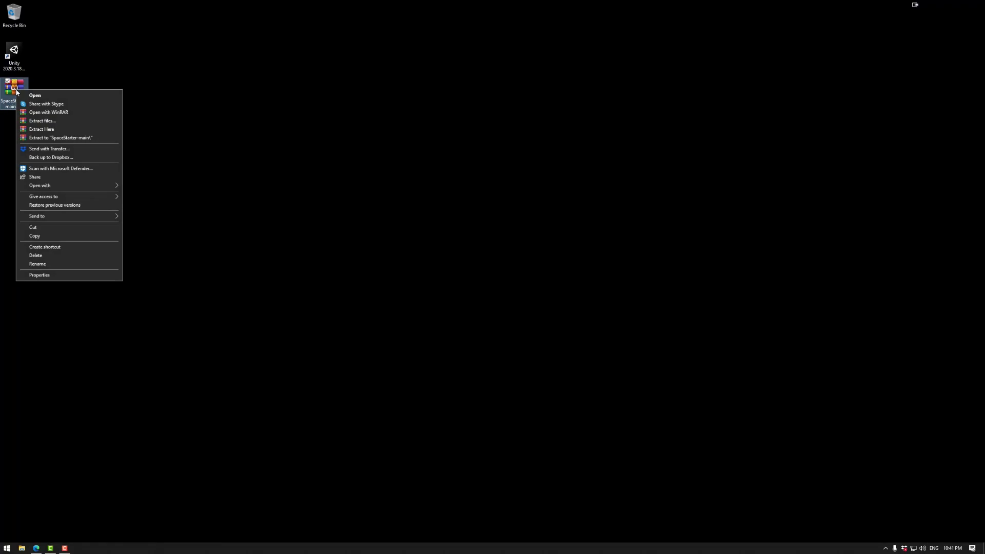
click(49, 130)
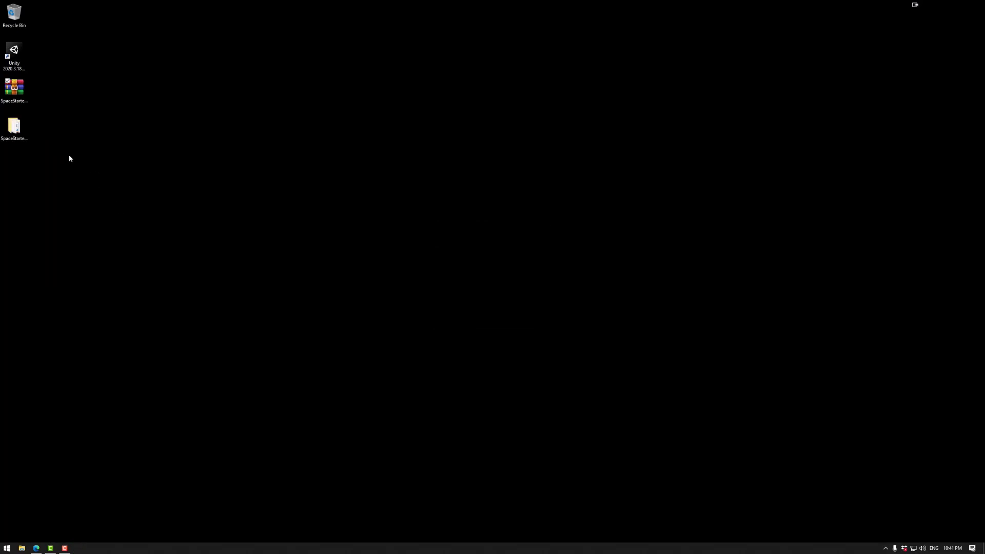
double_click(17, 130)
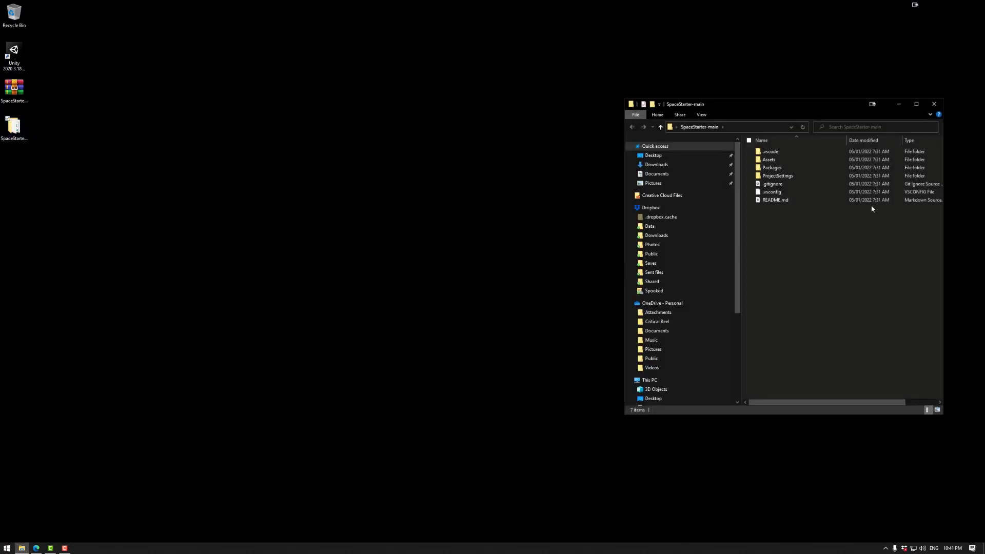
drag(702, 101, 336, 88)
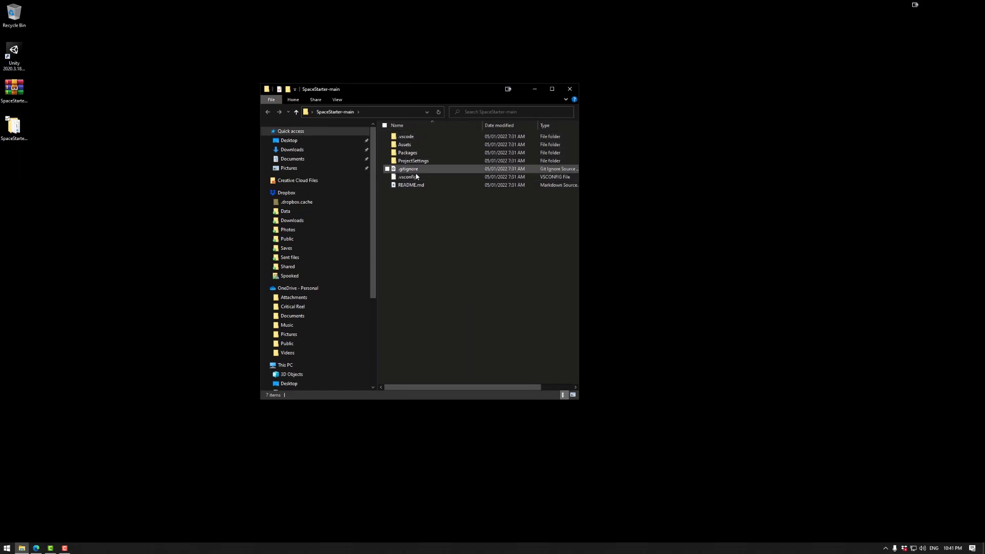
- Close the folder window and switch Unity Hub to its Projects list
click(570, 89)
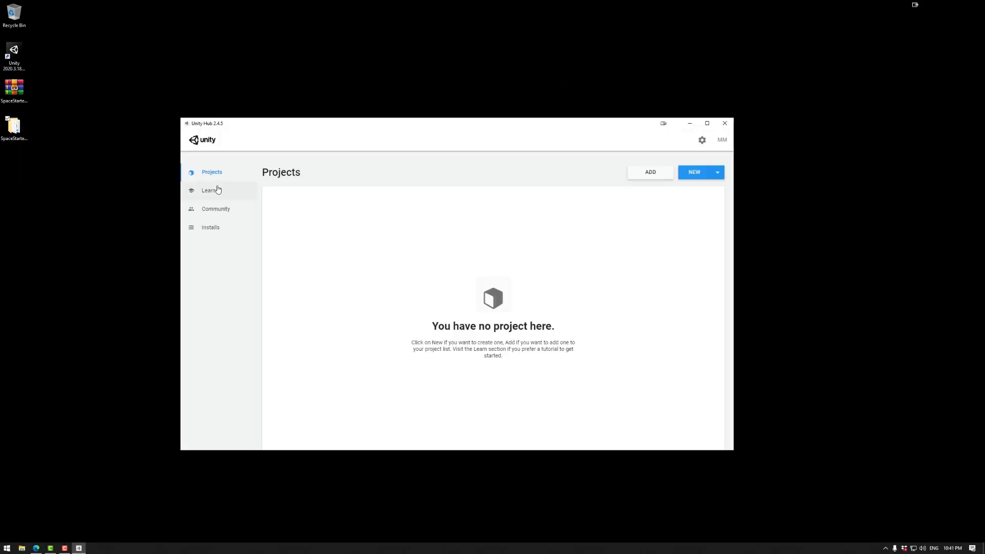
click(210, 228)
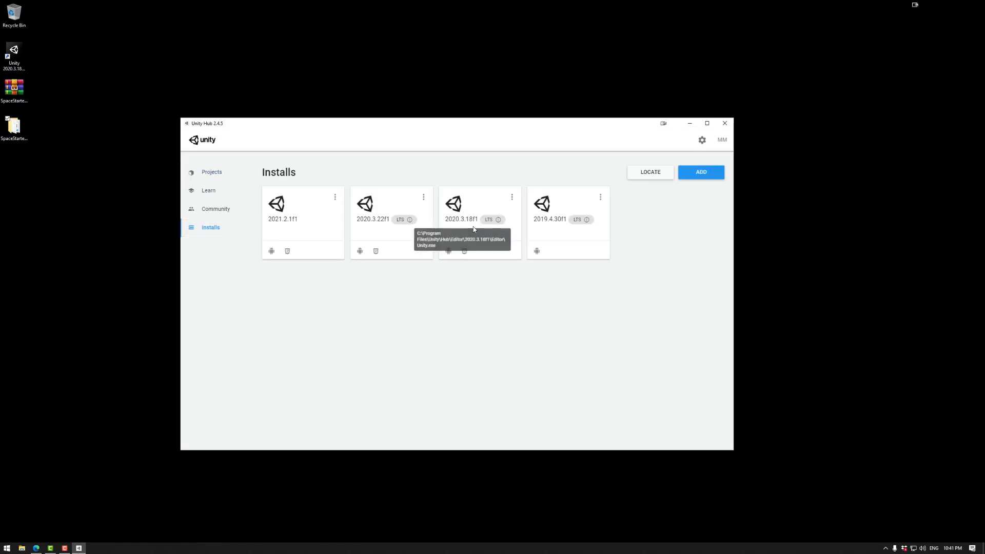
click(211, 172)
- Add the Desktop's SpaceStarter-main folder as a Unity Hub project
click(651, 172)
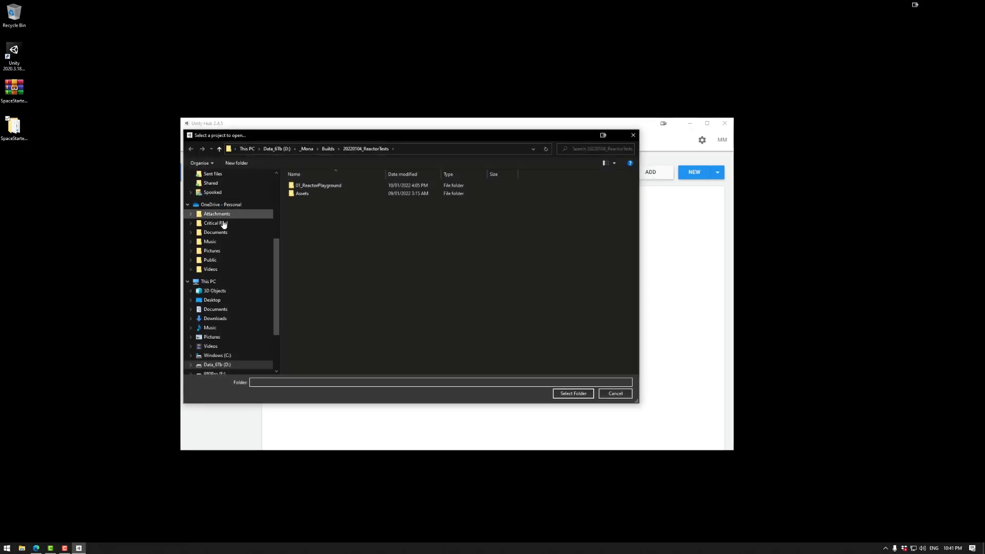
scroll(218, 331, down, 1)
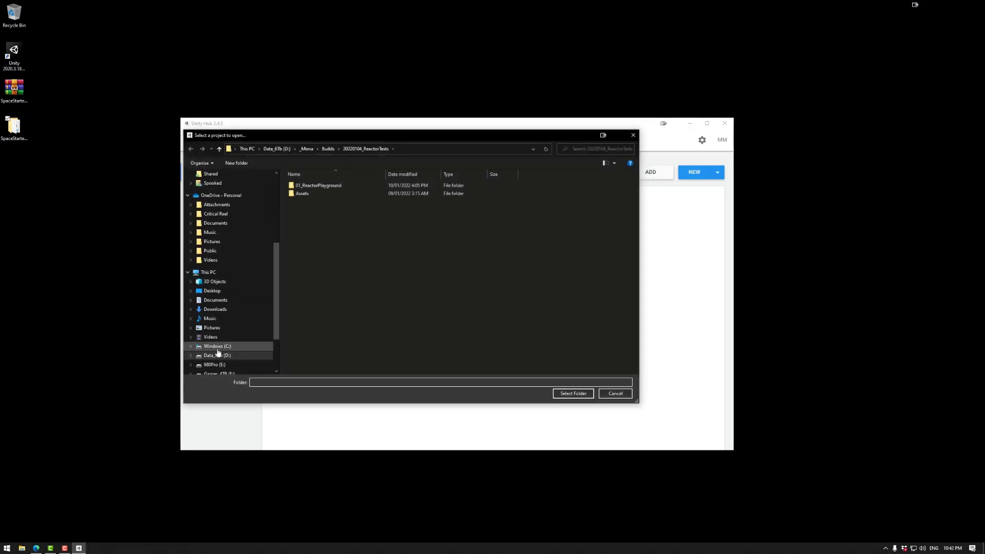
click(212, 291)
click(303, 193)
double_click(304, 192)
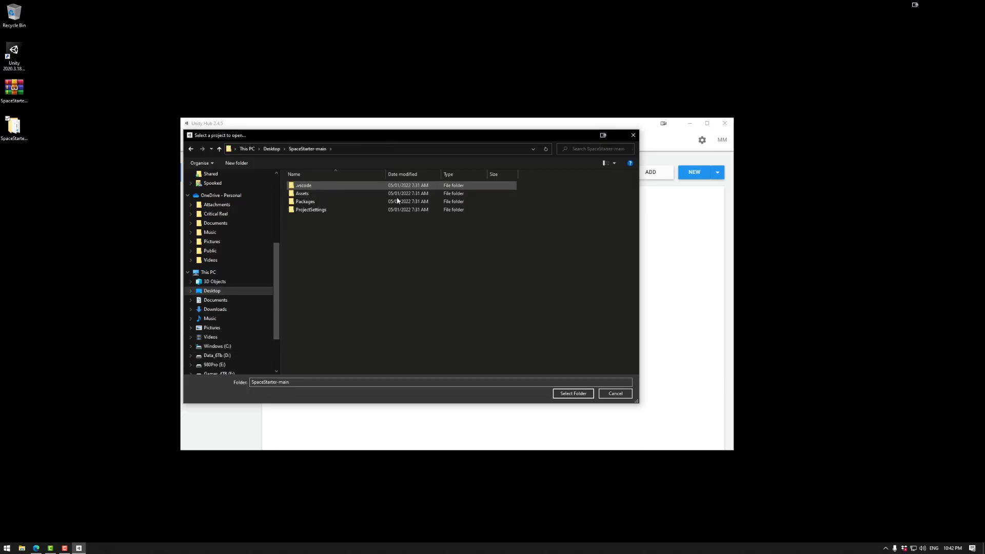
click(575, 393)
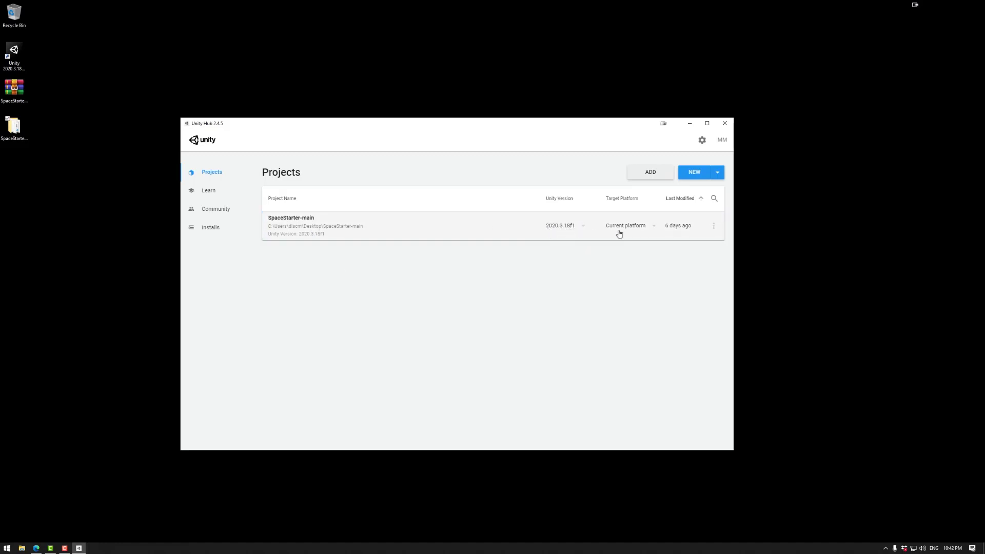
- Open SpaceStarter-main in the 2020.3.18f1 editor and view the Animation and Animator panels
click(305, 230)
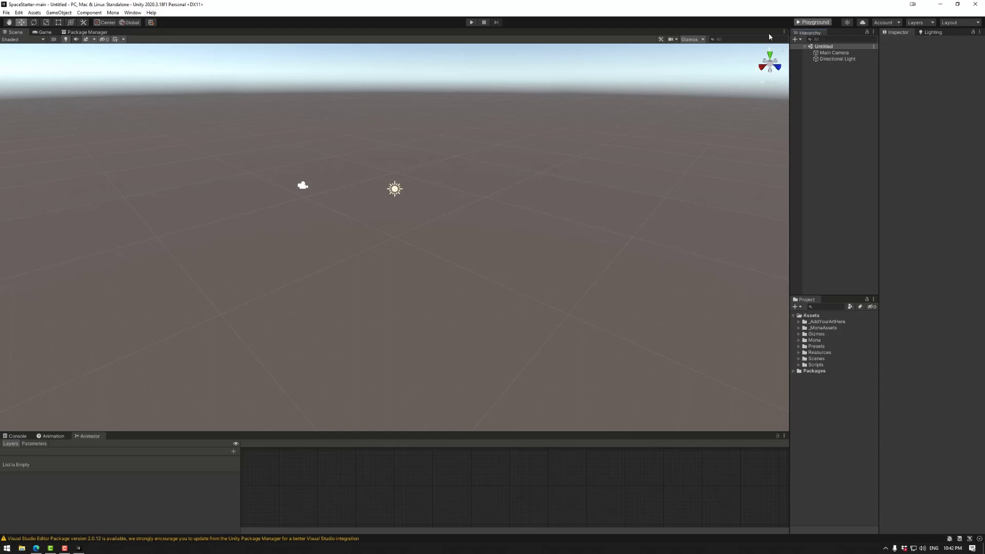
mouse_move(804, 32)
mouse_down()
mouse_move(565, 158)
mouse_move(541, 140)
mouse_move(145, 315)
mouse_move(573, 118)
mouse_move(851, 62)
mouse_move(816, 33)
mouse_up()
click(50, 437)
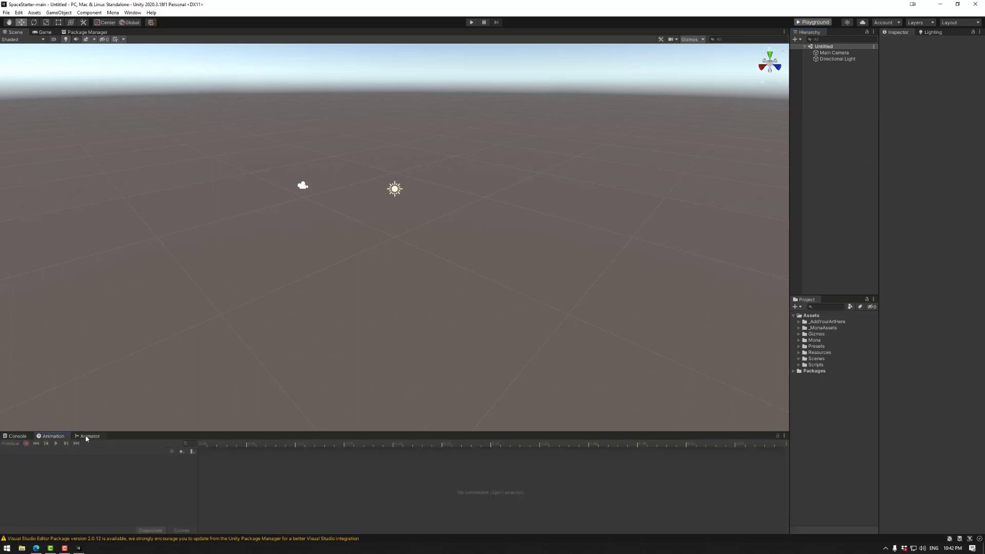
click(86, 437)
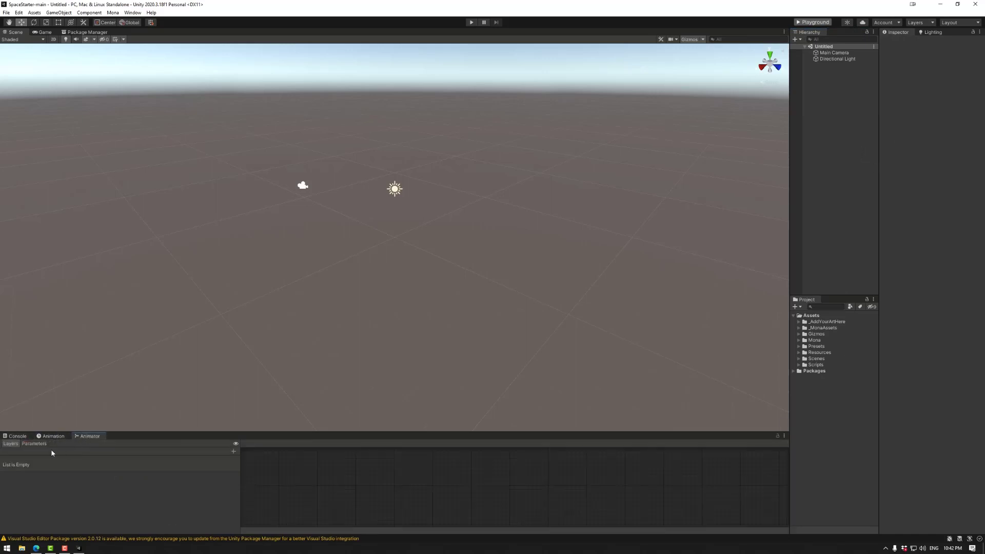
- Look through the Package Manager, Game and Scene views, then show the Lighting settings
click(85, 32)
click(41, 32)
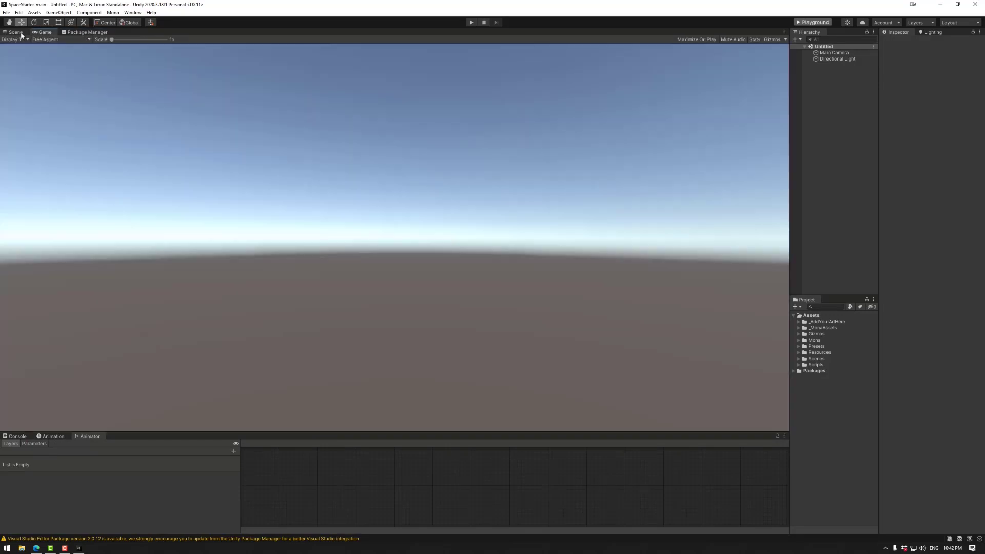
click(21, 32)
click(930, 32)
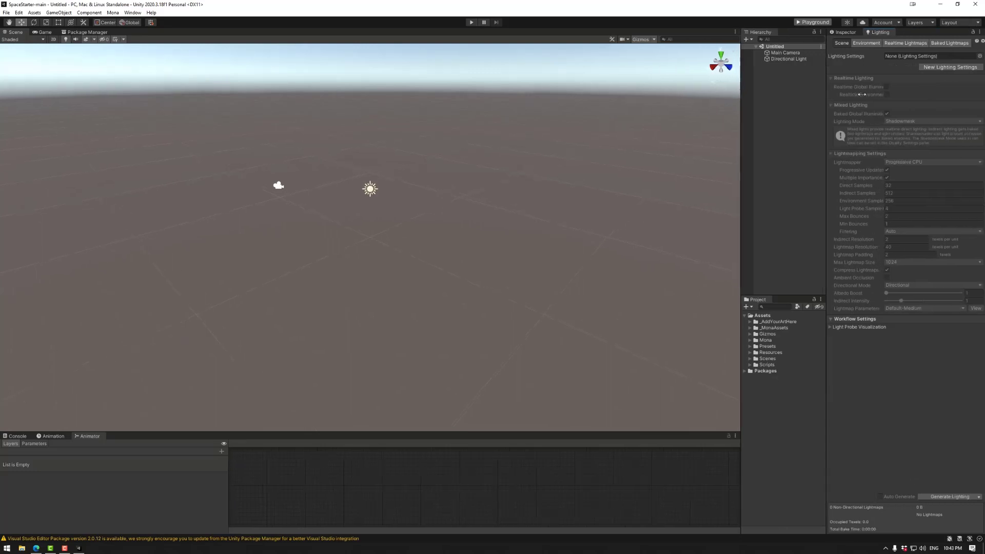
drag(862, 93, 872, 91)
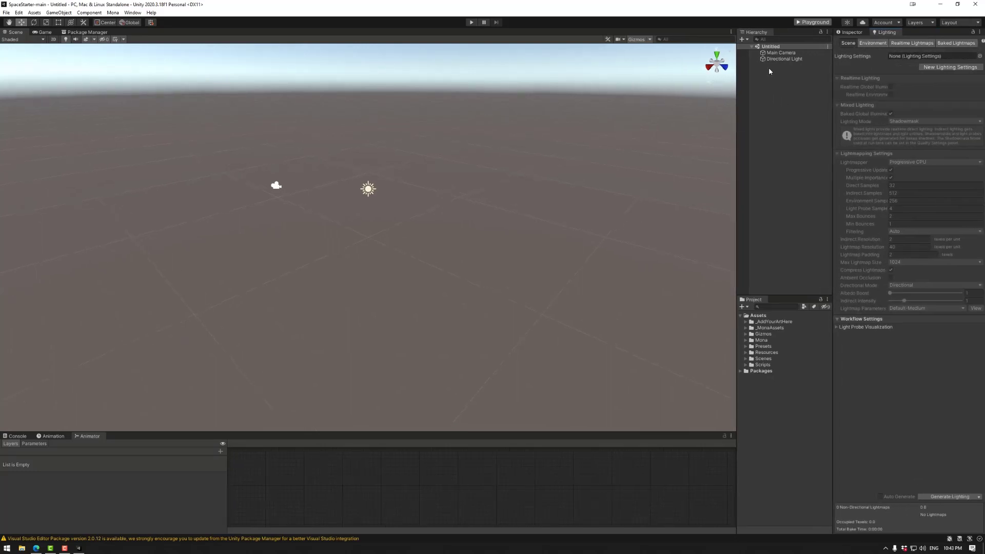
- Load the Space scenes via Mona > Load Space Scenes and remove the Untitled scene
click(113, 13)
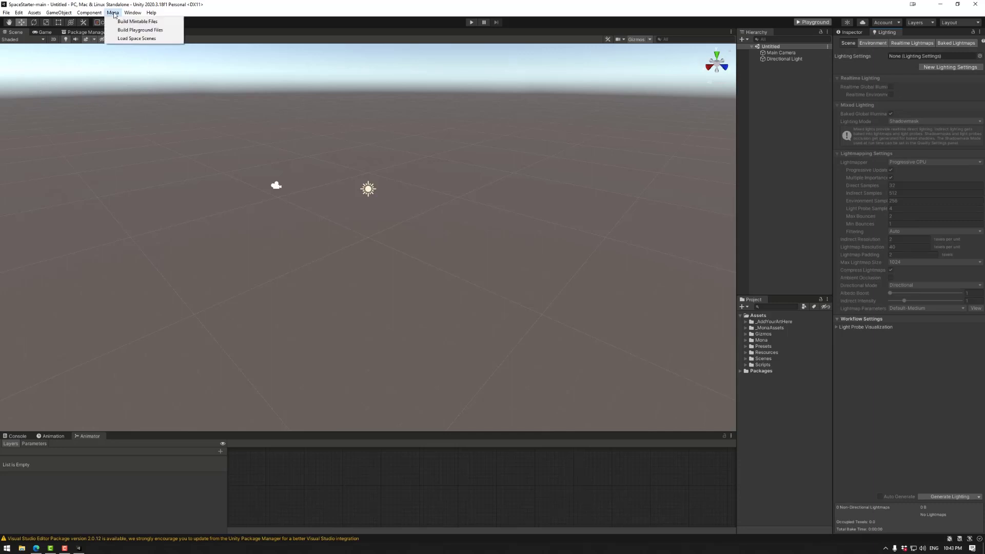
click(129, 39)
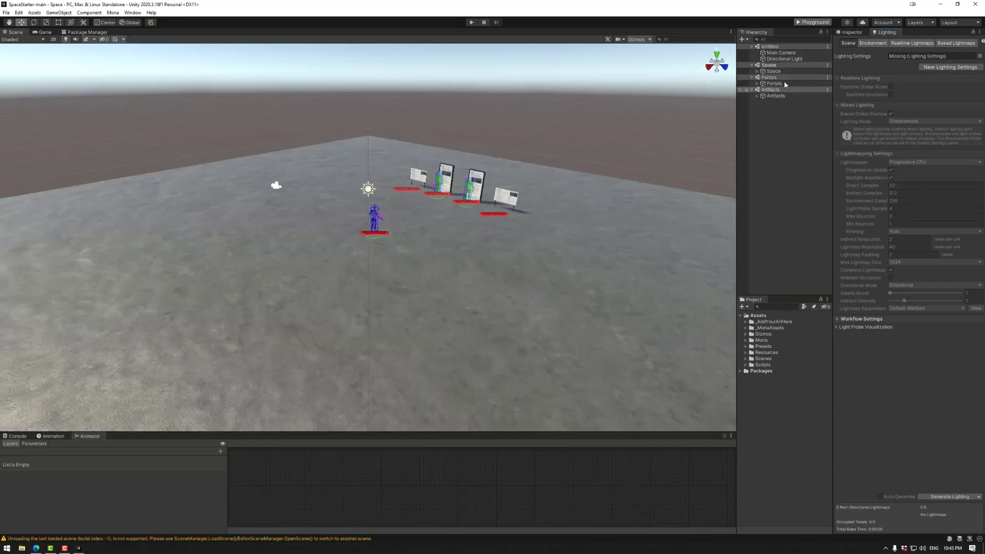
right_click(775, 48)
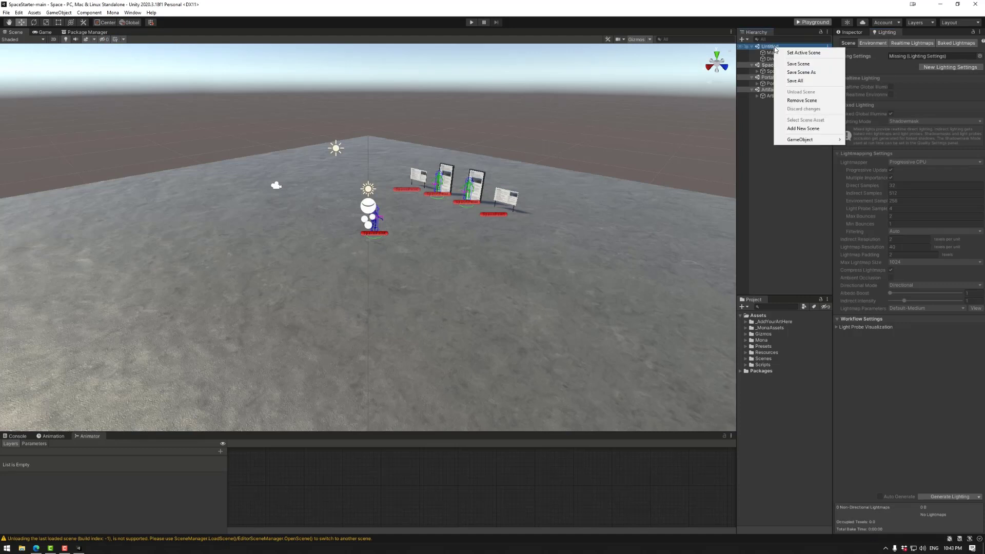
click(802, 100)
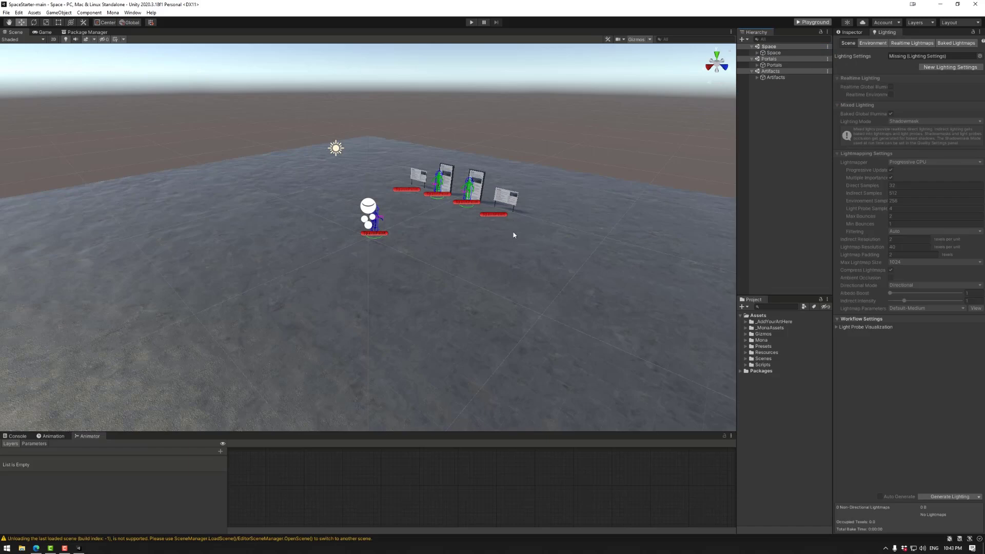
- Place SpawnPoint under the Space scene and slide it along X beside the white figure
scroll(511, 234, up, 8)
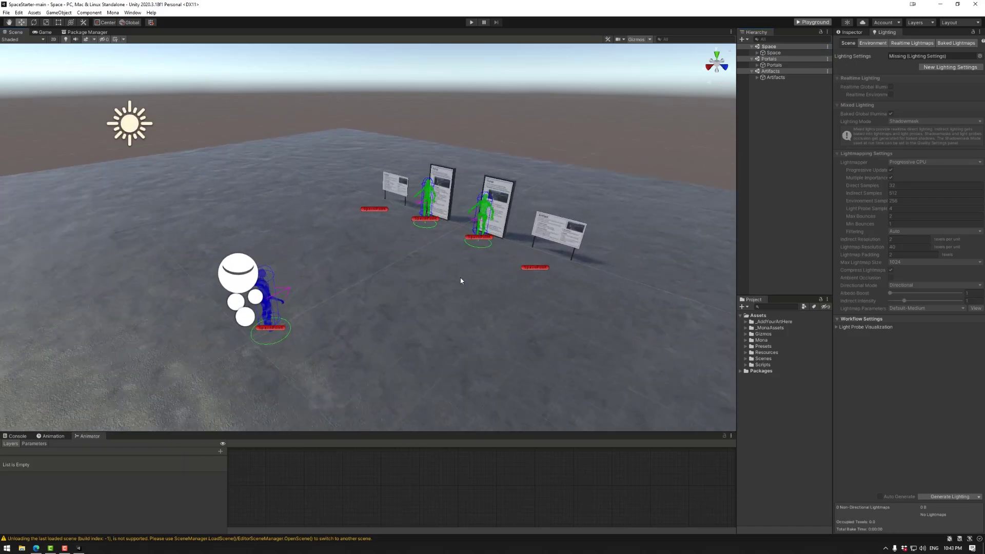
scroll(459, 281, up, 6)
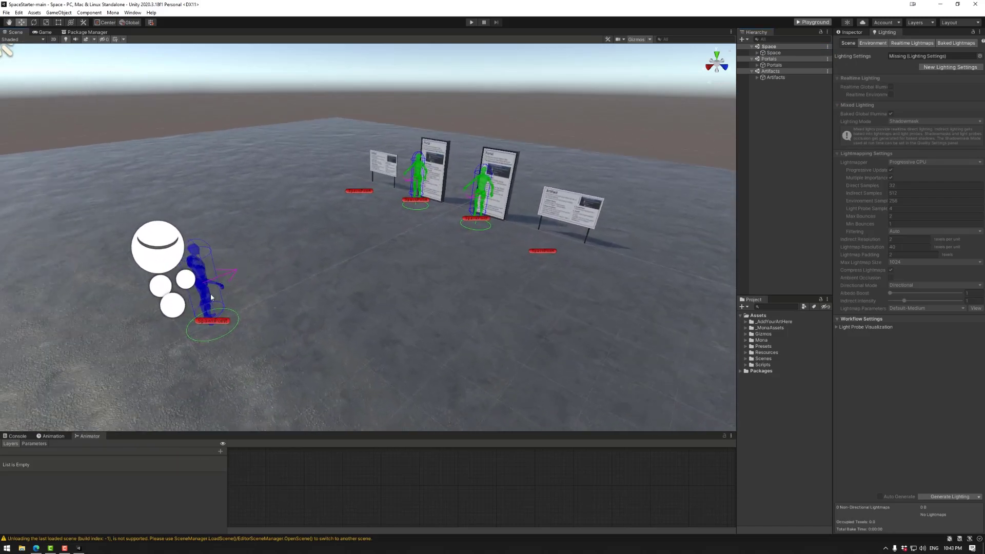
click(757, 52)
click(775, 53)
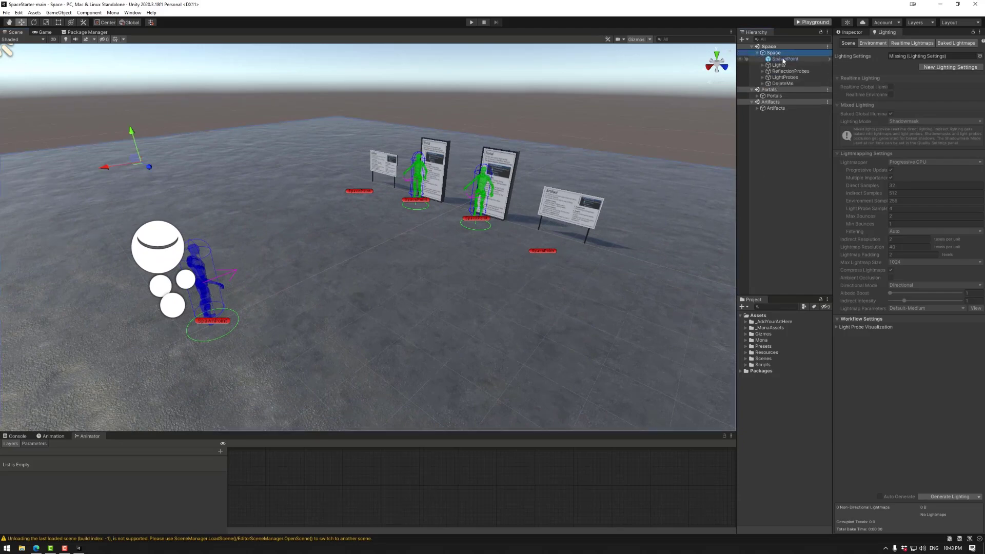
click(776, 59)
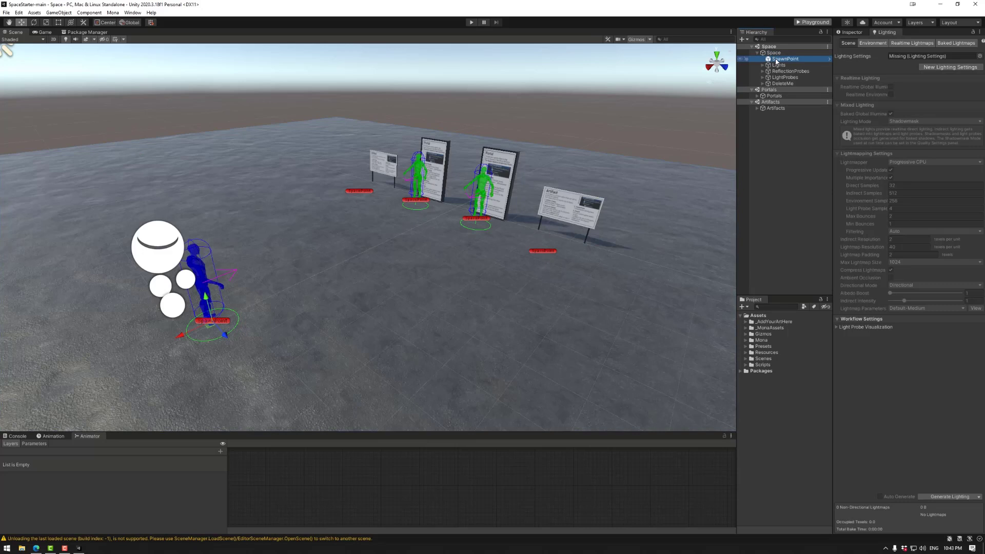
mouse_move(776, 59)
mouse_down()
mouse_move(777, 50)
mouse_move(780, 65)
mouse_up()
drag(186, 336, 285, 277)
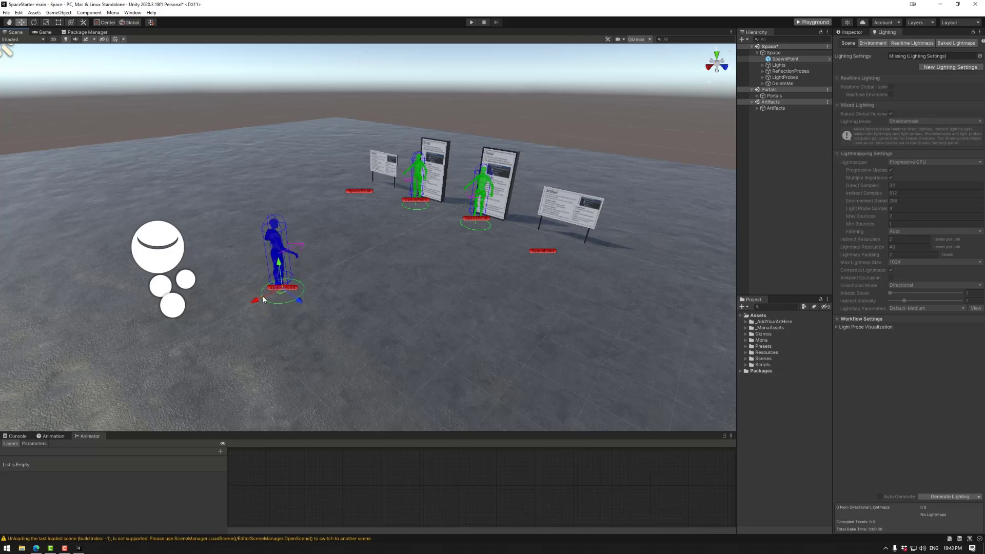
drag(260, 301, 174, 344)
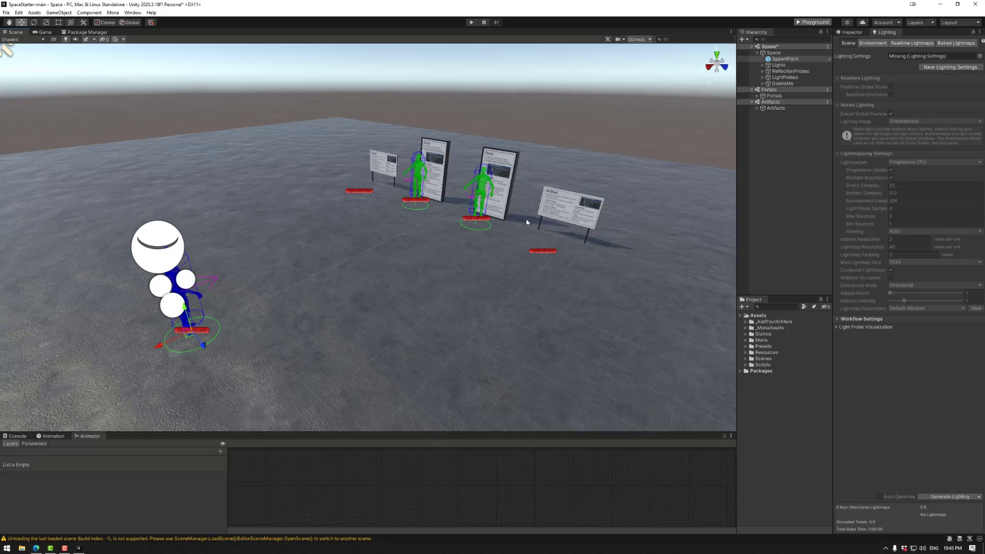
- Expand the Lights, ReflectionProbes, LightProbes and DeleteMe groups and inspect their objects
click(762, 66)
click(762, 78)
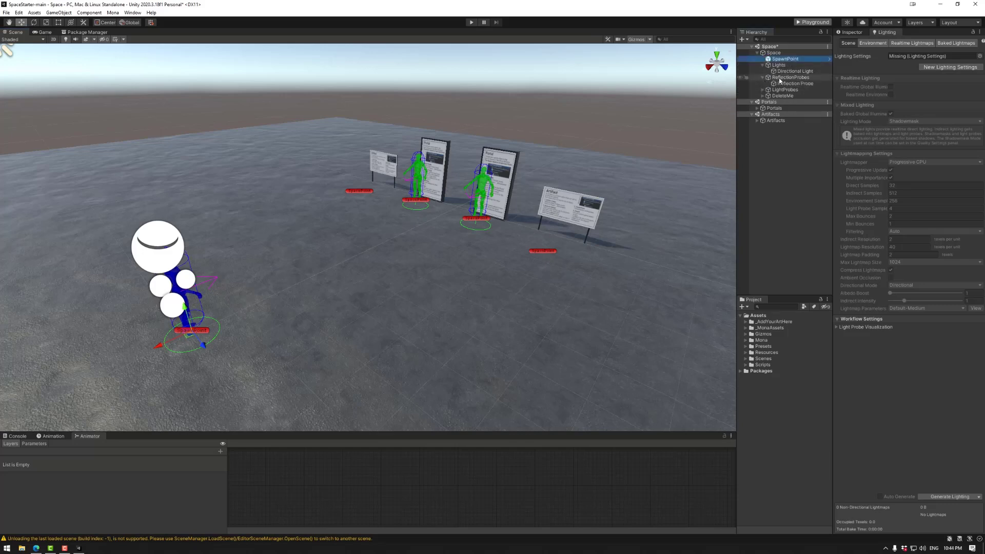
click(794, 83)
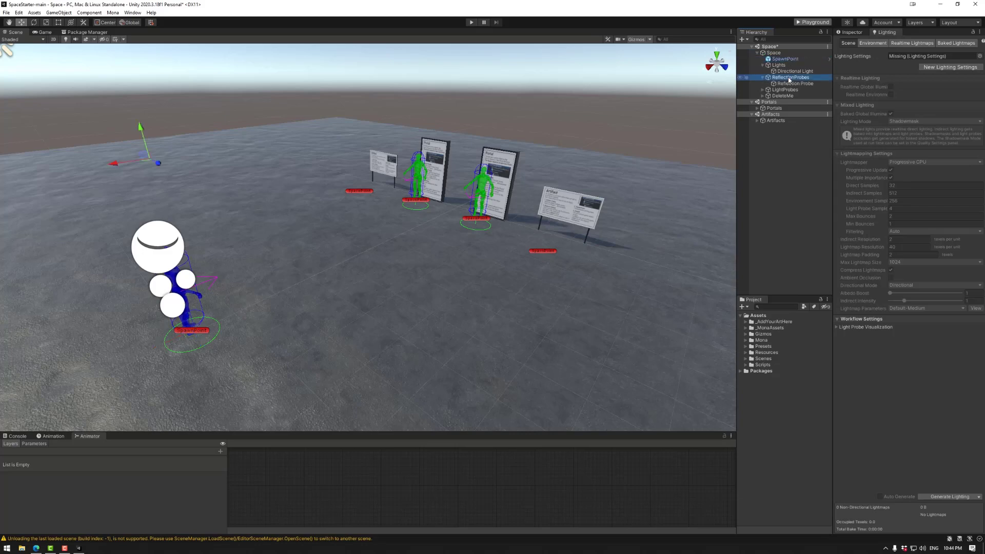
click(762, 90)
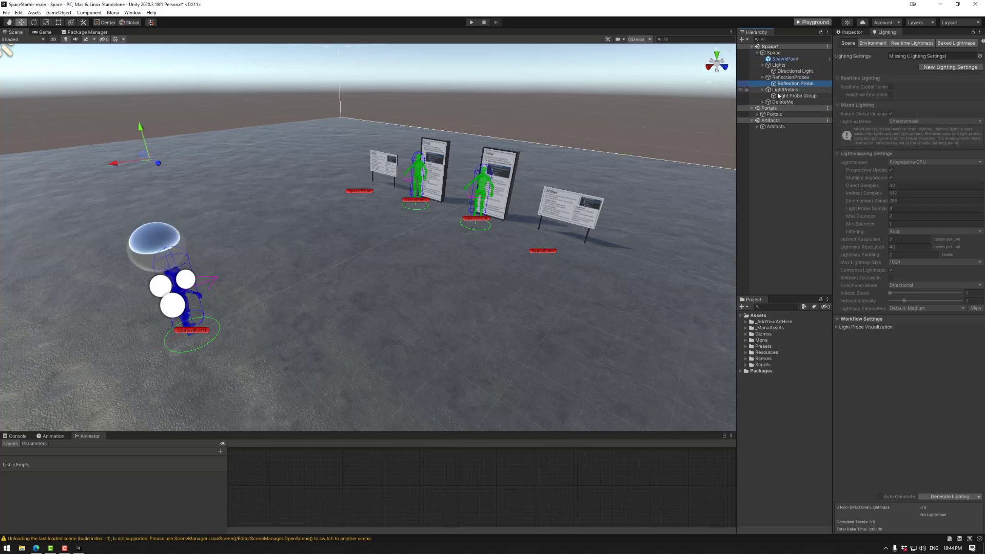
click(795, 96)
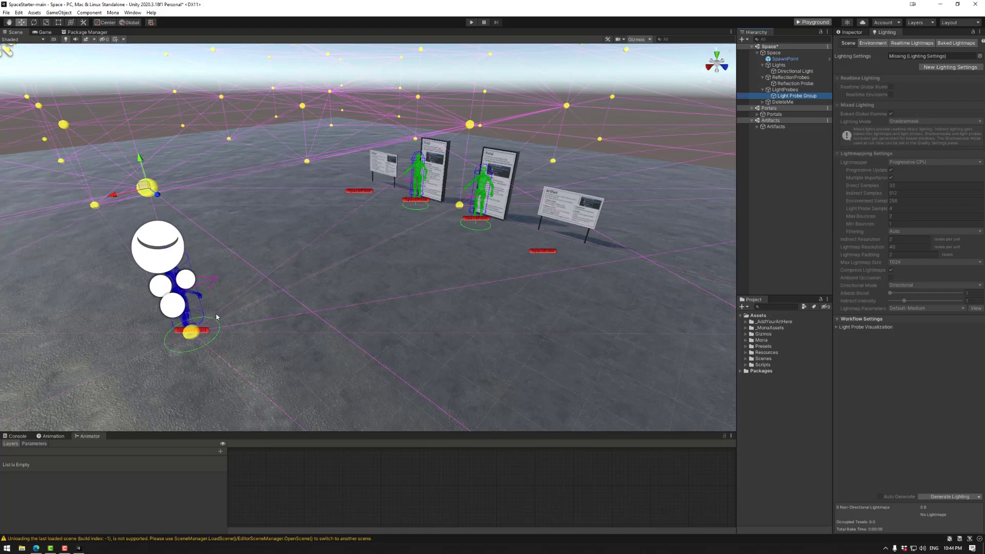
click(763, 102)
click(785, 103)
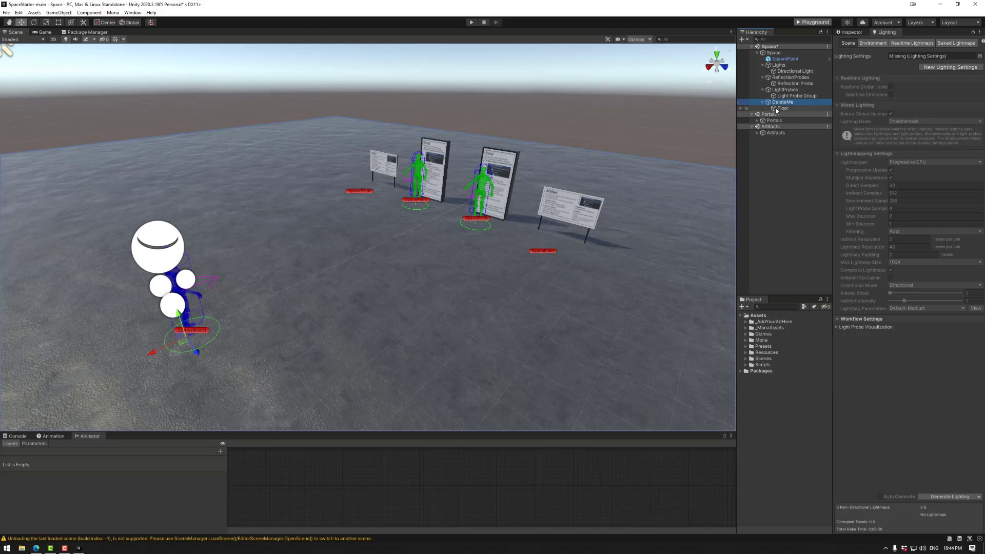
- Select Space, show its Inspector, and expand Portals to reveal its two PortalPrefab objects
click(774, 54)
key(ctrl+3)
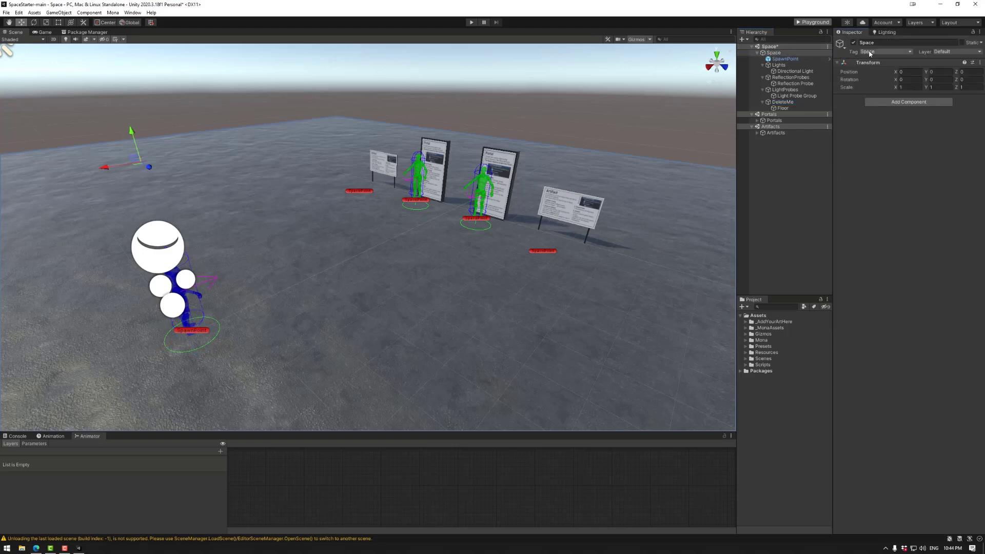
click(769, 115)
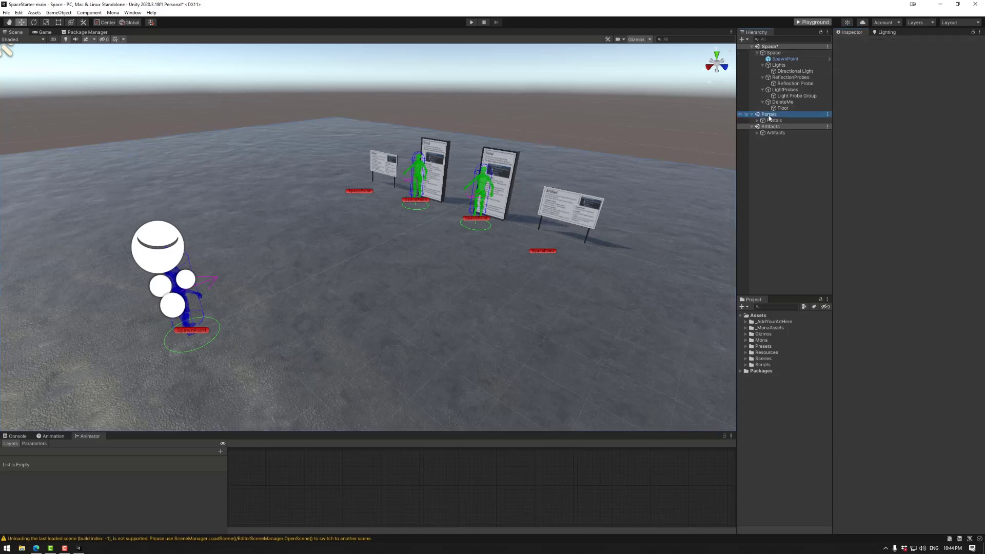
click(757, 121)
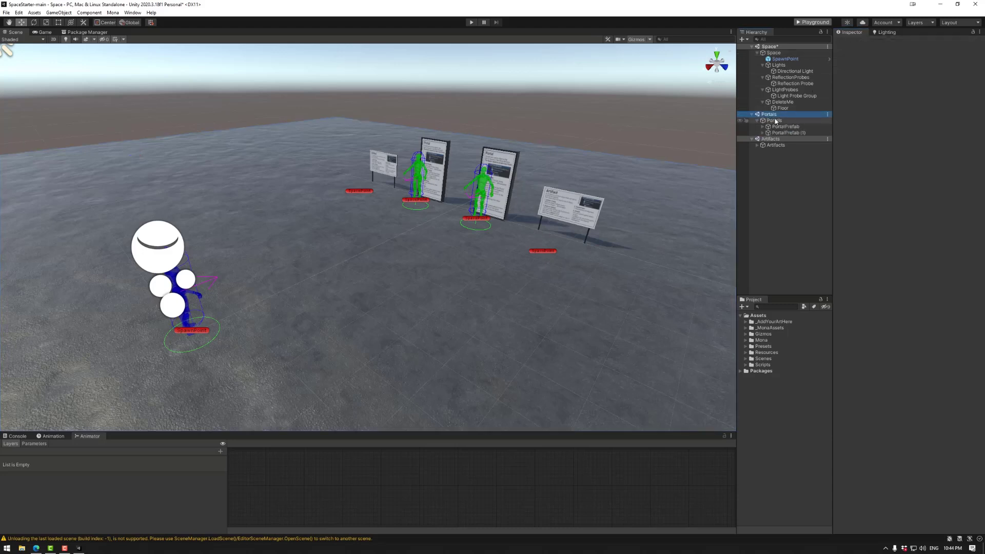
click(773, 120)
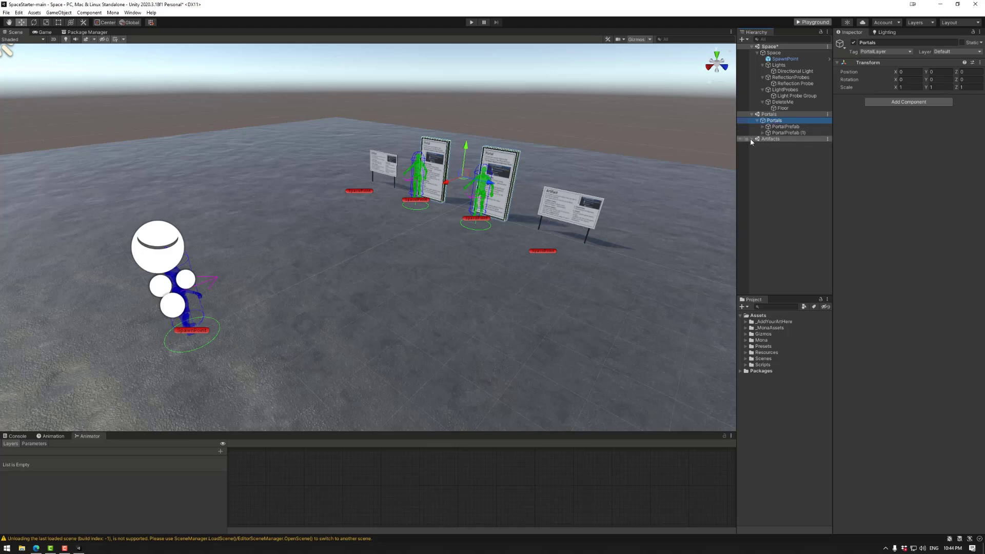
- Expand Artifacts to reveal its two ArtifactPrefab objects, then reselect Portals
click(765, 145)
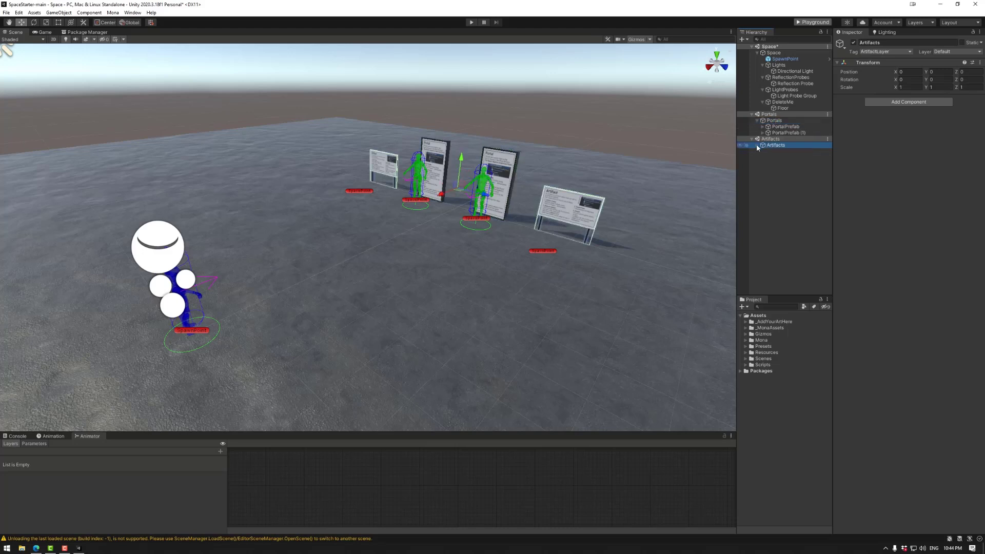
click(757, 146)
click(774, 120)
mouse_move(447, 260)
right_down()
mouse_move(438, 271)
mouse_move(481, 234)
mouse_move(455, 253)
right_up()
key(w)
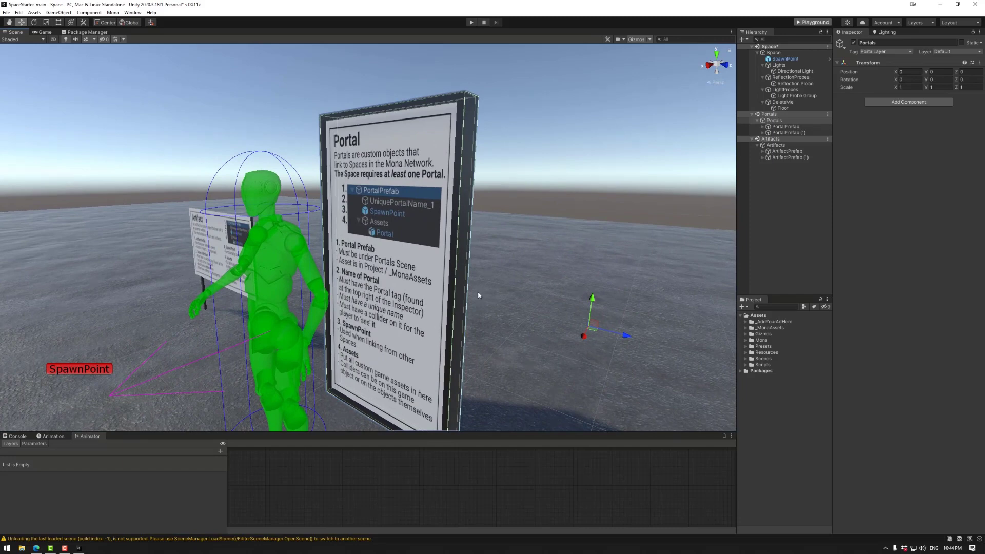
- Fly up to the Portal and Artifact signs and select both ArtifactPrefab objects
right_drag(461, 294, 454, 270)
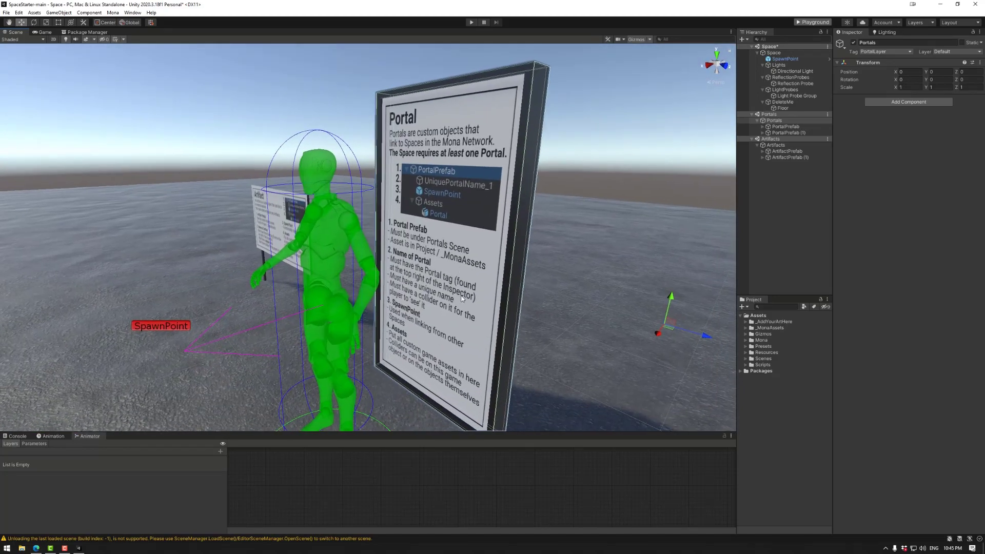
right_drag(458, 313, 557, 359)
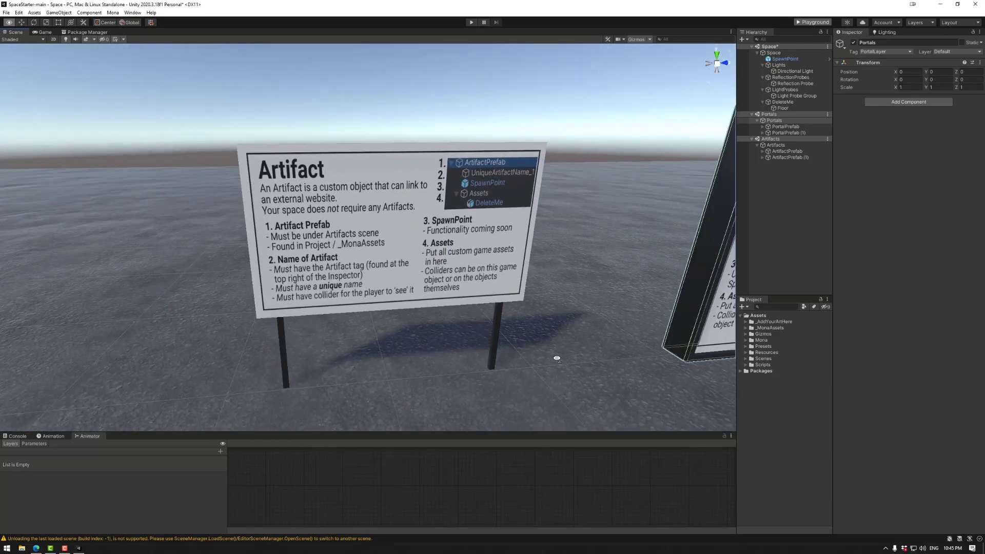
click(770, 146)
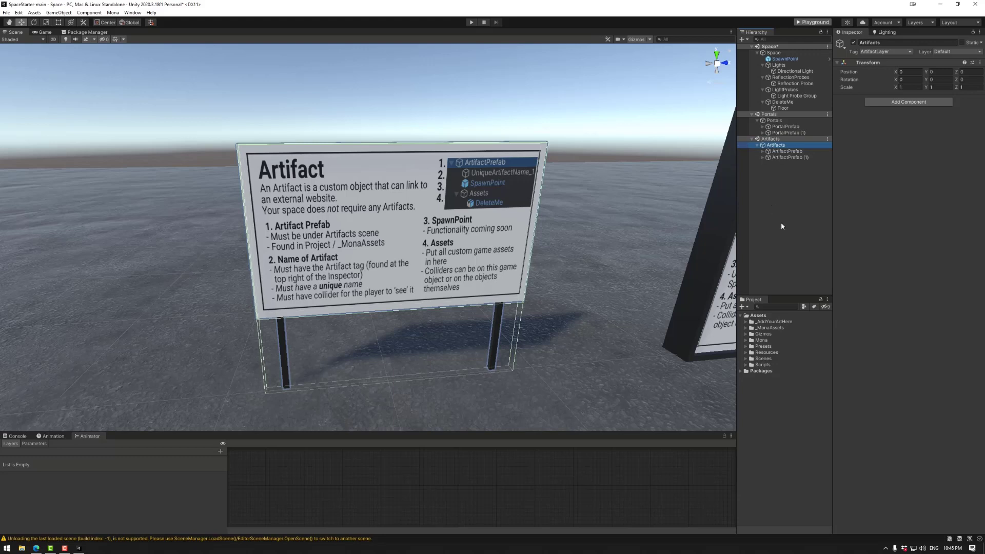
click(781, 152)
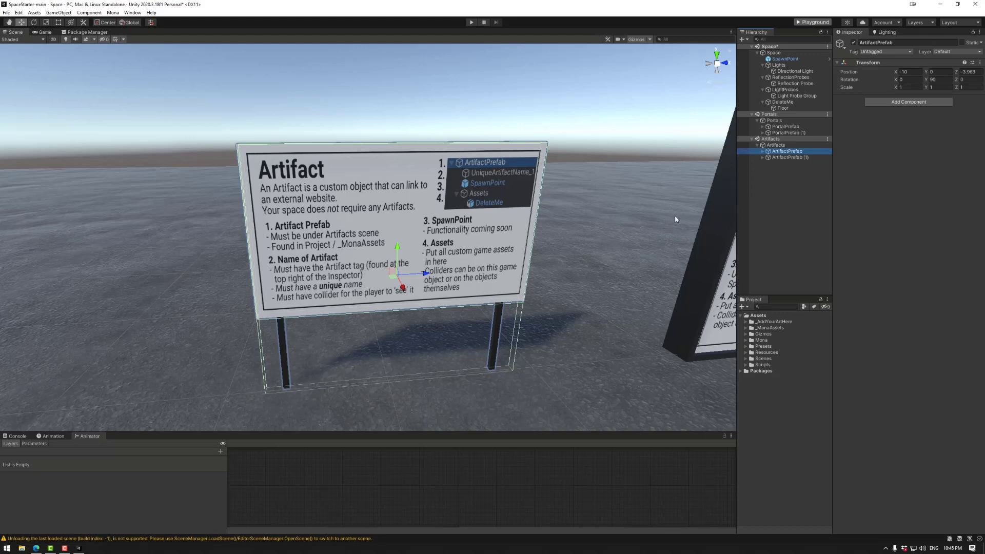
ctrl+click(783, 157)
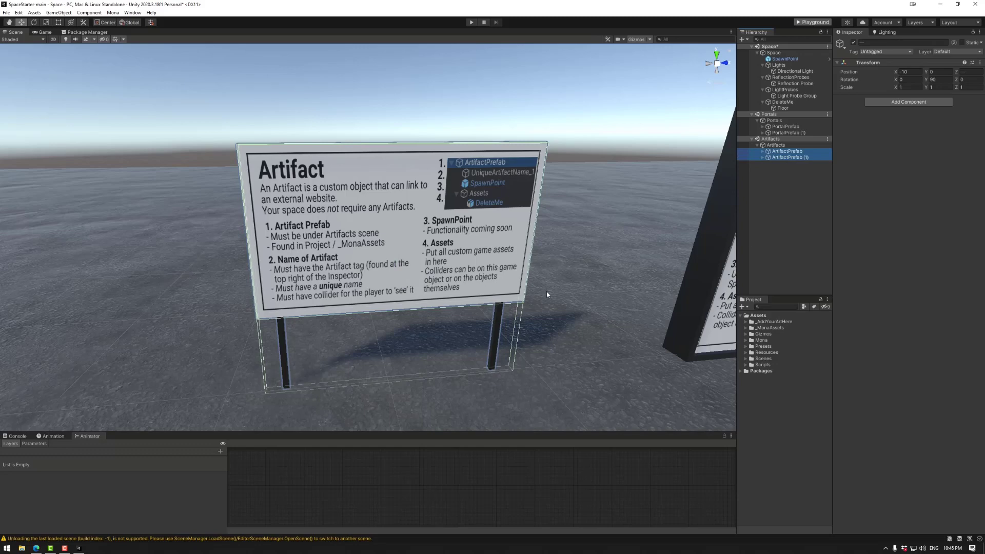
- Return to the portal signs and expand both PortalPrefabs to show UniquePortalName_1 and UniquePortalName_2
right_drag(546, 291, 567, 302)
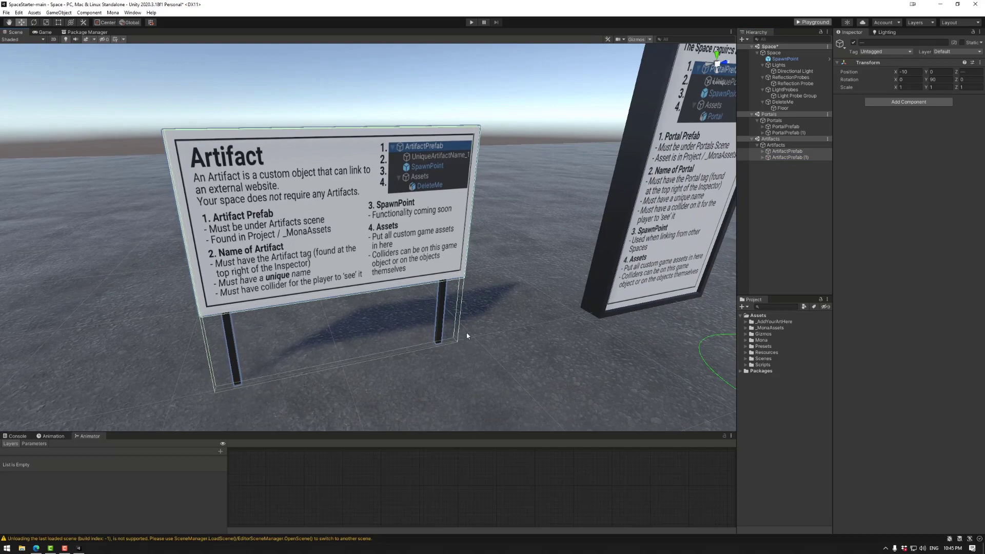
right_drag(468, 333, 418, 188)
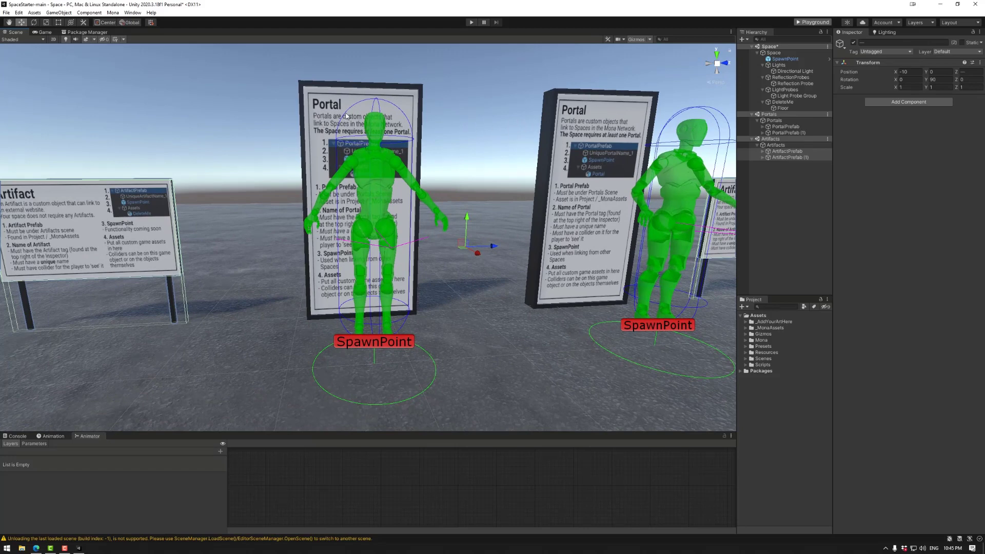
click(324, 130)
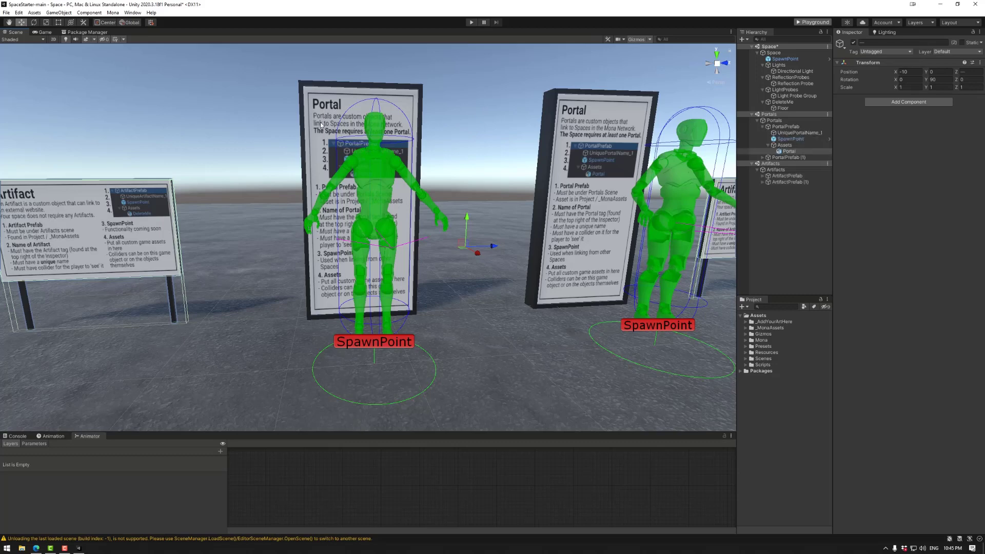
click(792, 134)
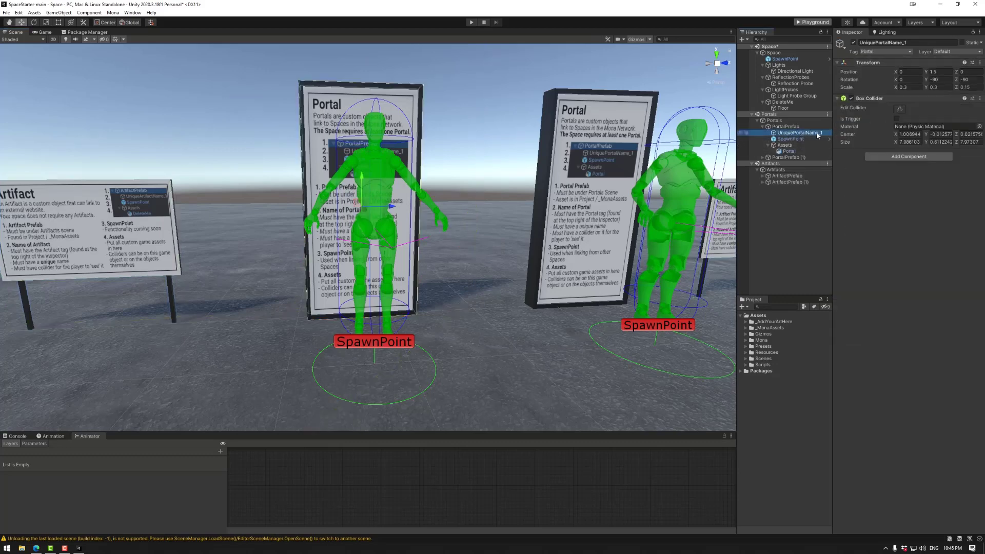
click(763, 157)
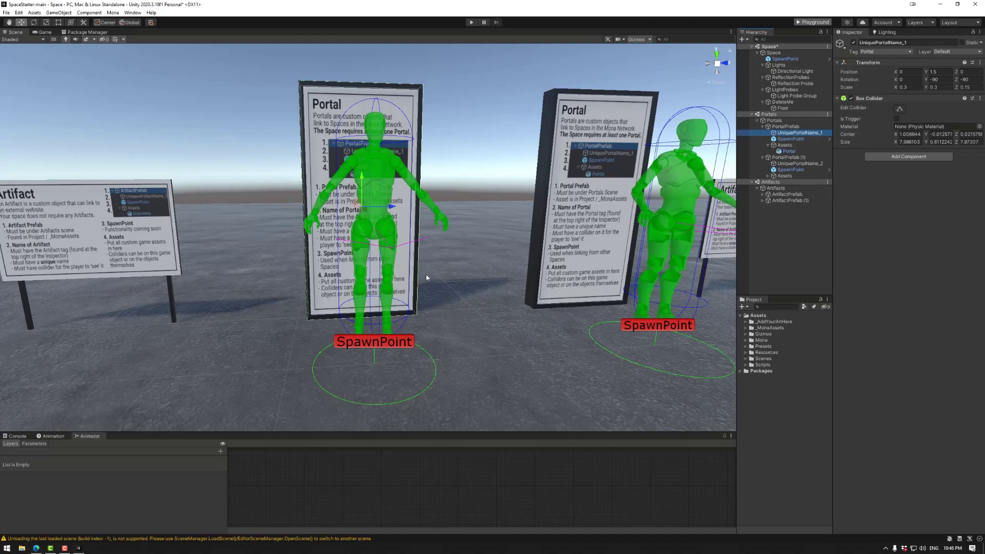
right_drag(422, 275, 496, 315)
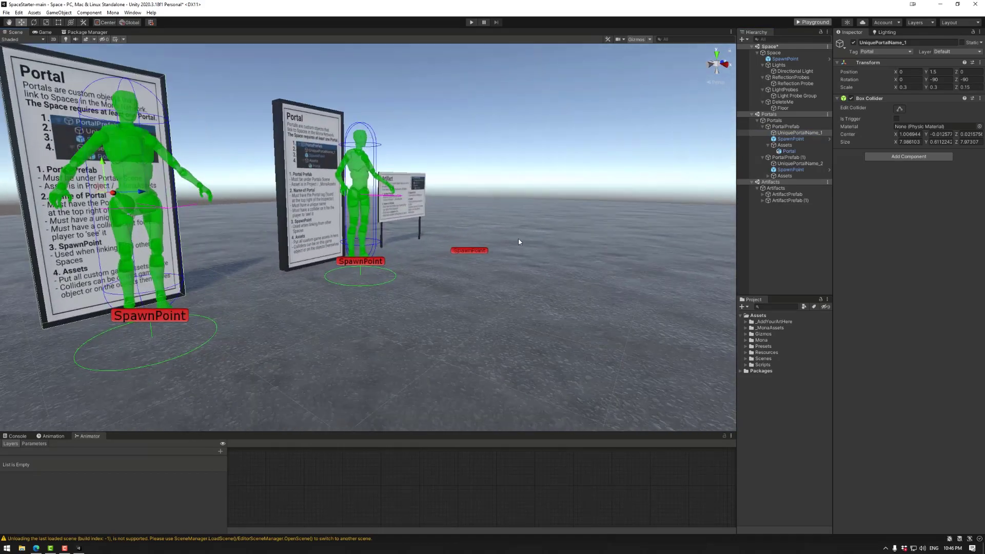
right_drag(517, 269, 639, 293)
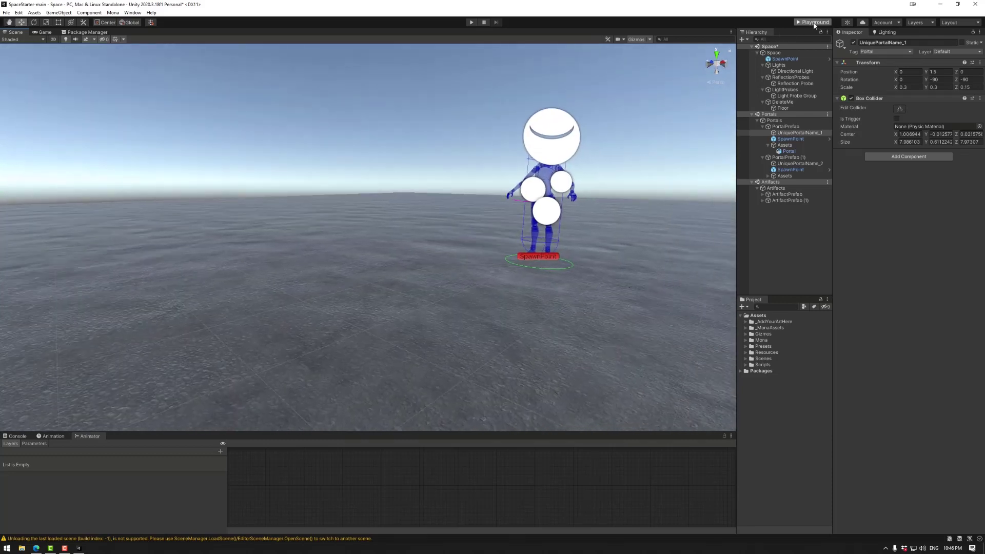
- Check the Mona menu, then run the Playground build to export PlaygroundFiles
click(113, 13)
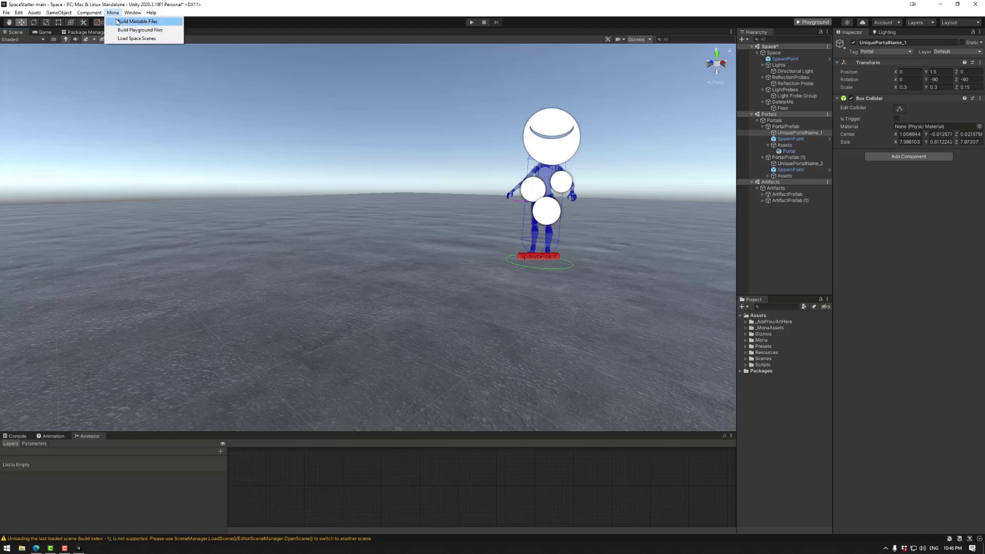
click(690, 10)
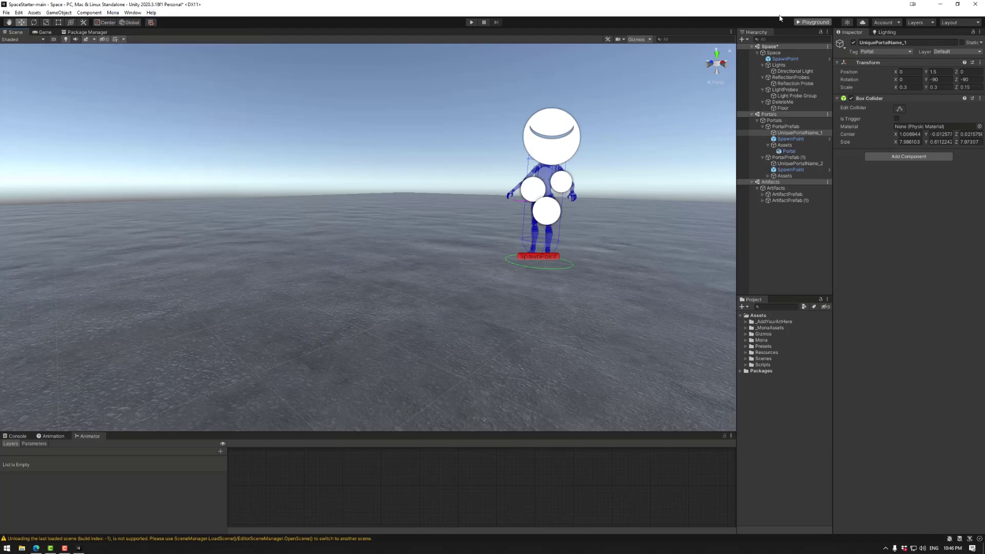
click(815, 22)
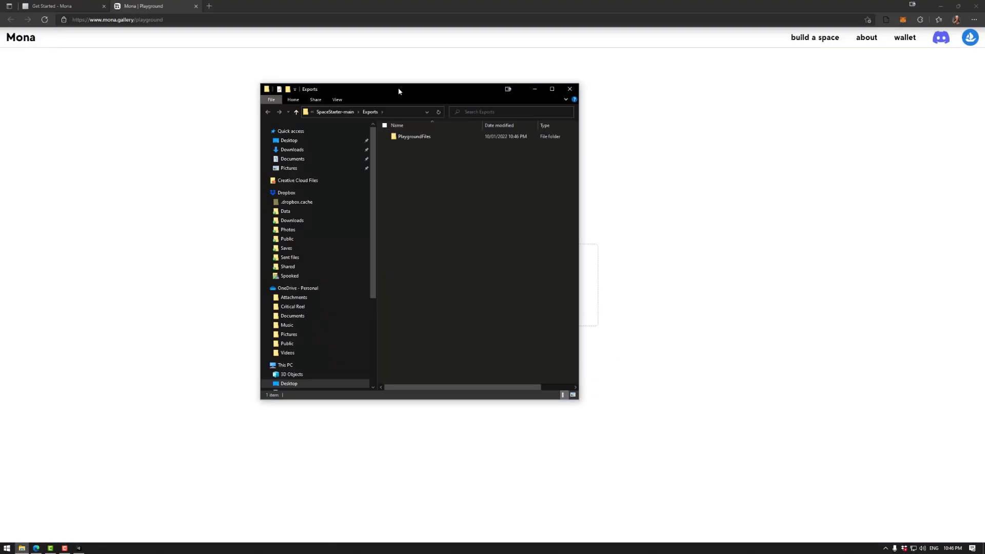
- Go to SpaceStarter-main's Exports folder and drop PlaygroundFiles onto the Playground upload zone
drag(400, 91, 766, 102)
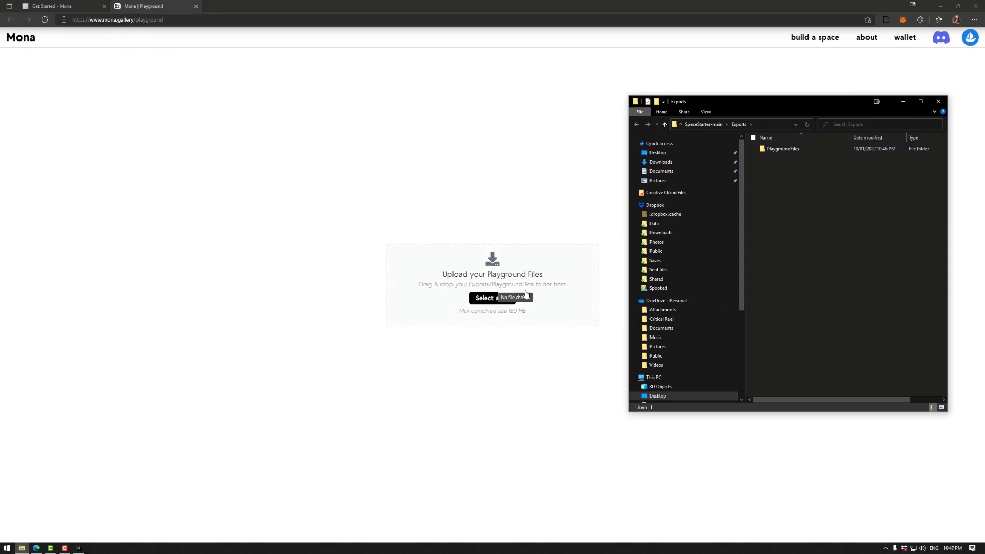
click(784, 150)
key(alt+Up)
key(alt+Up)
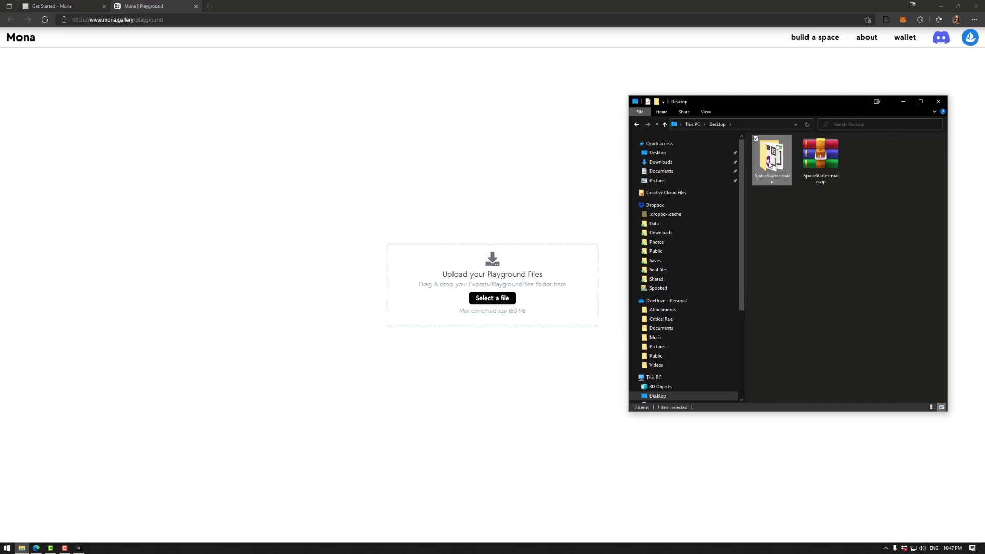
double_click(768, 162)
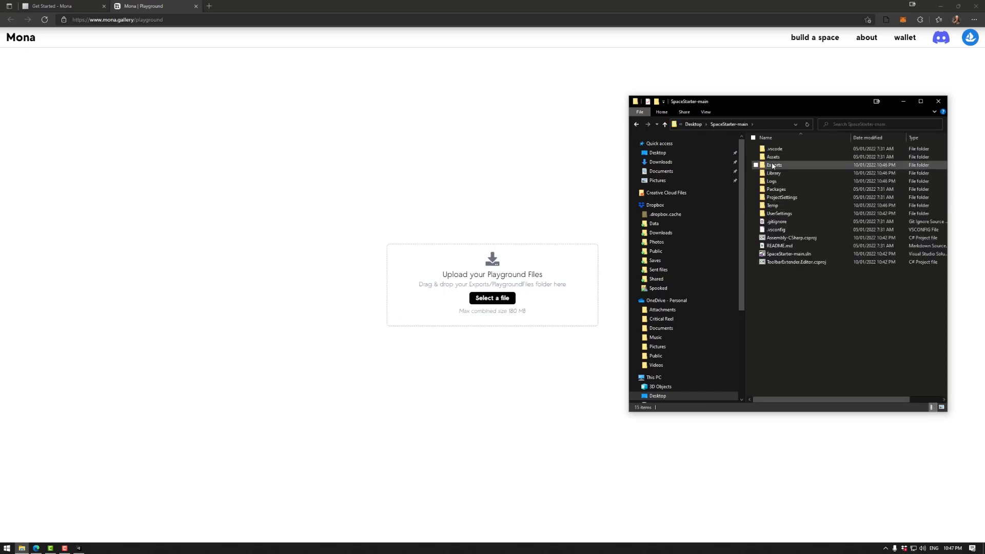
click(773, 167)
double_click(777, 167)
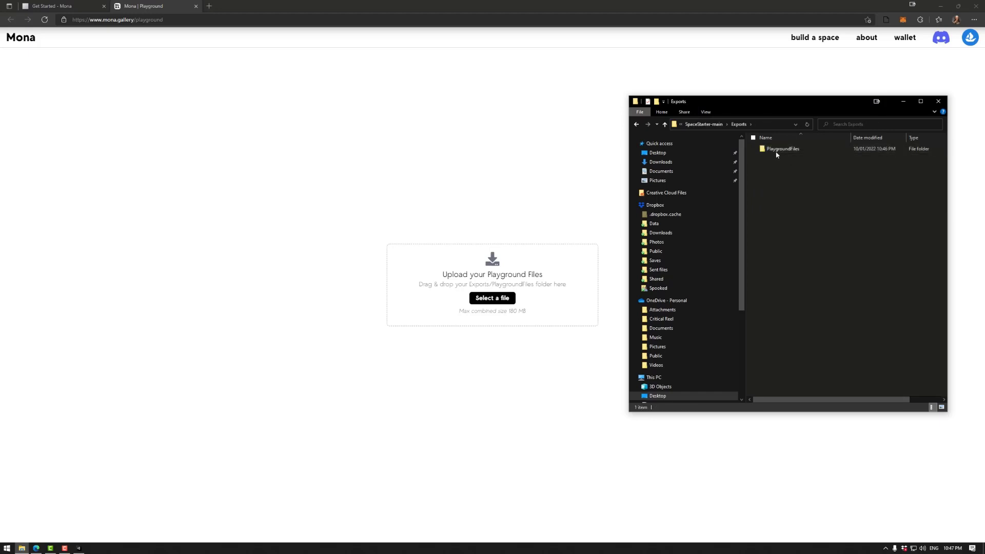
drag(775, 150, 441, 302)
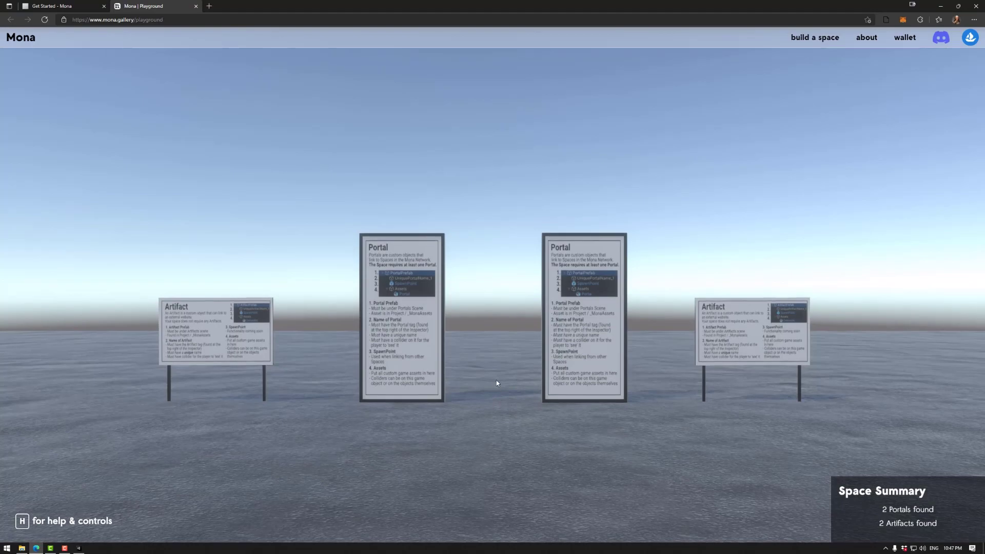
- Enter the loaded space, walk toward the signboards, and view then dismiss the help overlay
click(497, 381)
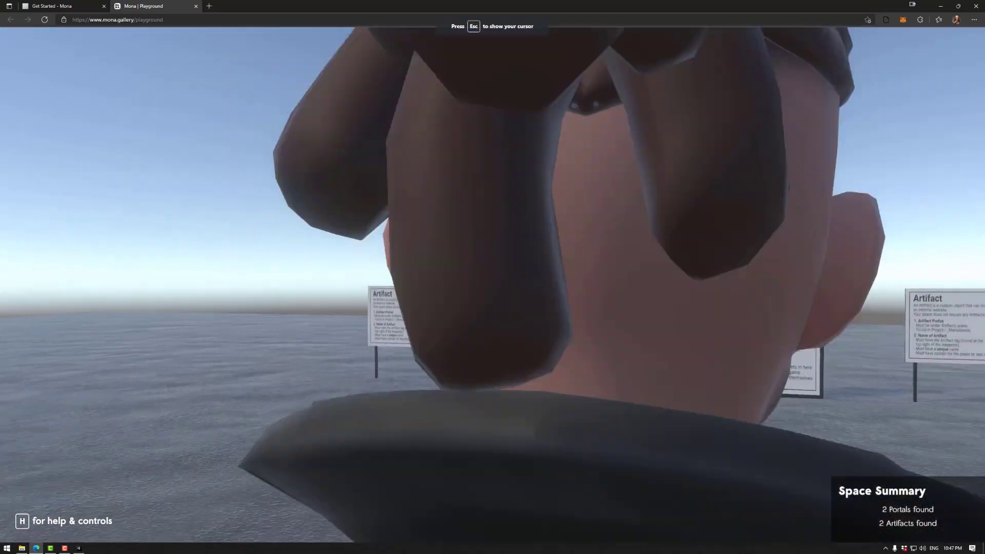
key(w)
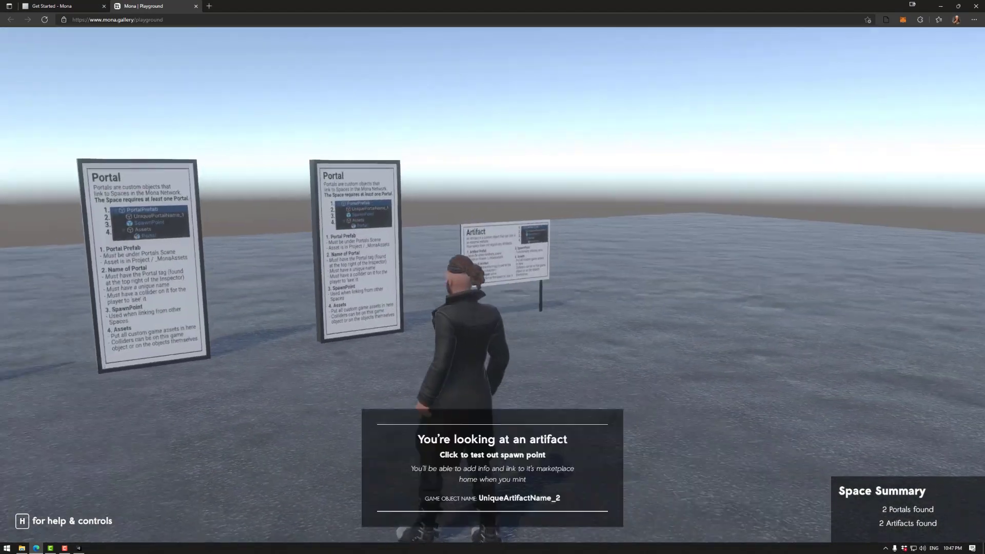
key(h)
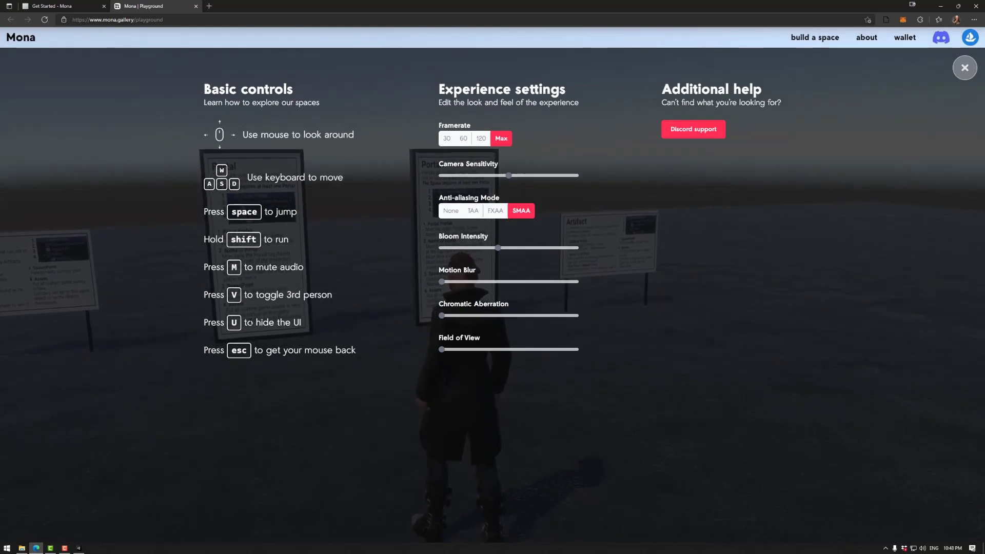
click(964, 67)
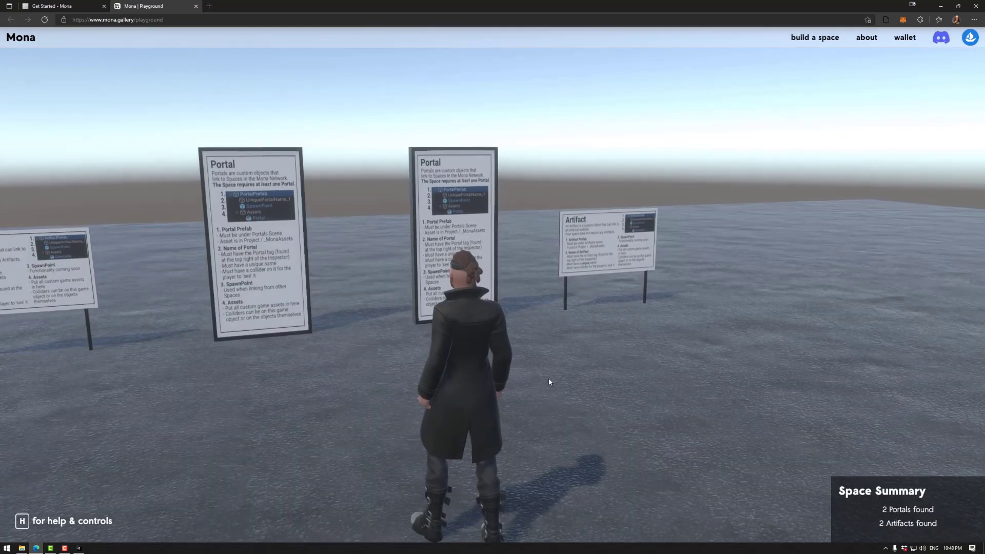
- Run the avatar around near the four signboards and walk along past them
key(a)
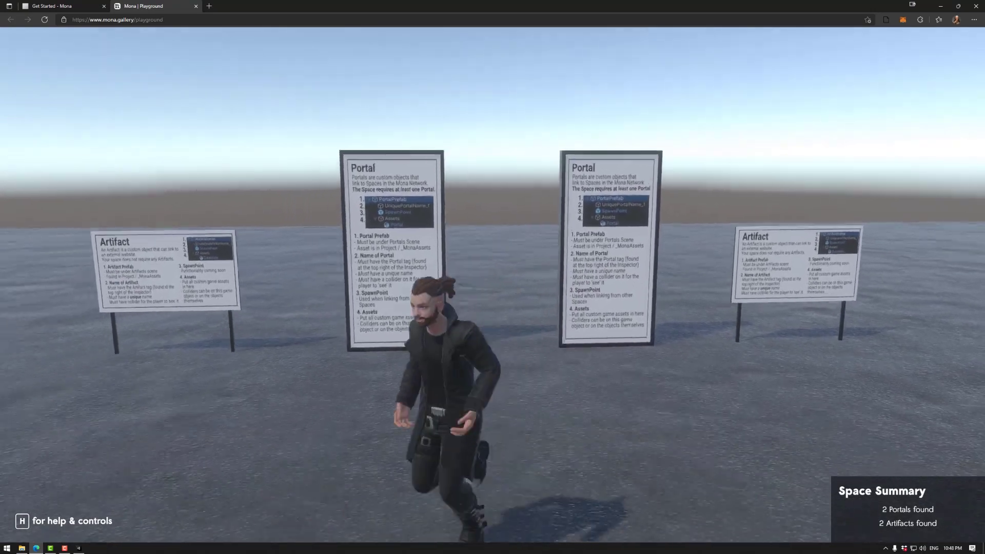
key(w)
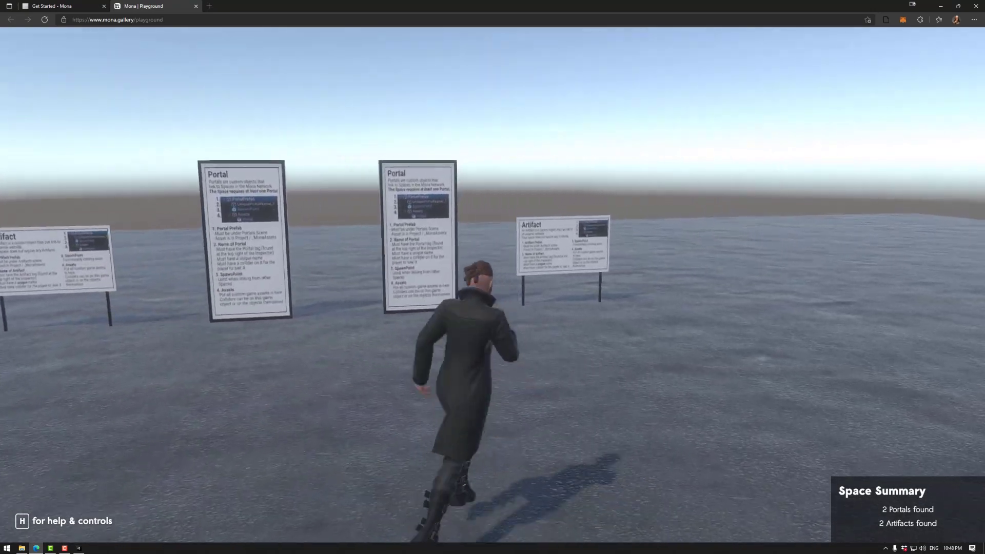
key(s)
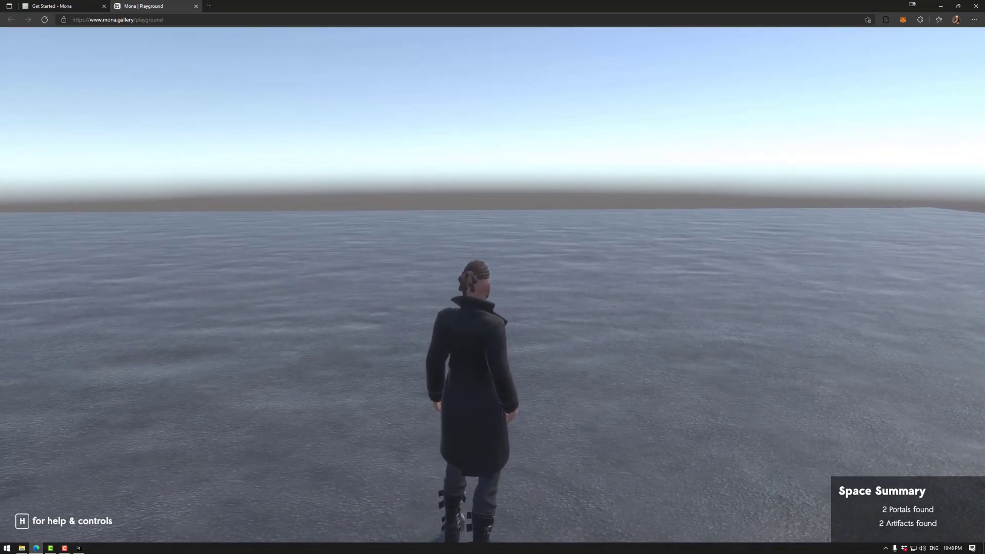
key(d)
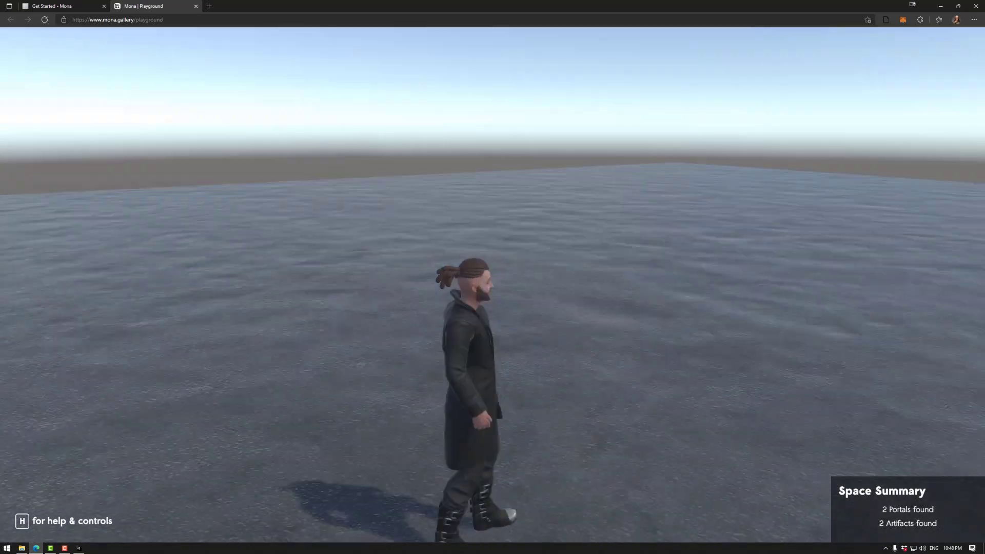
key(d)
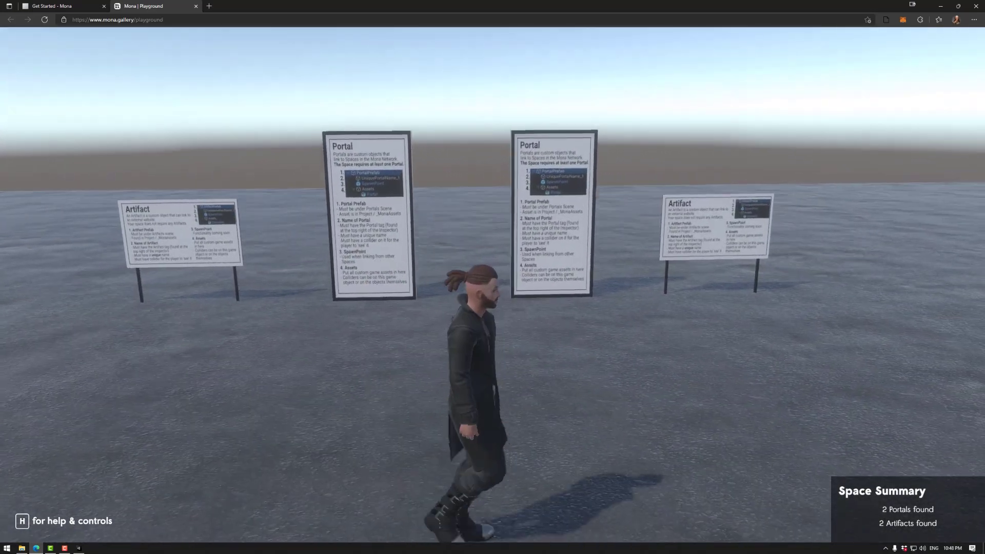
key(d)
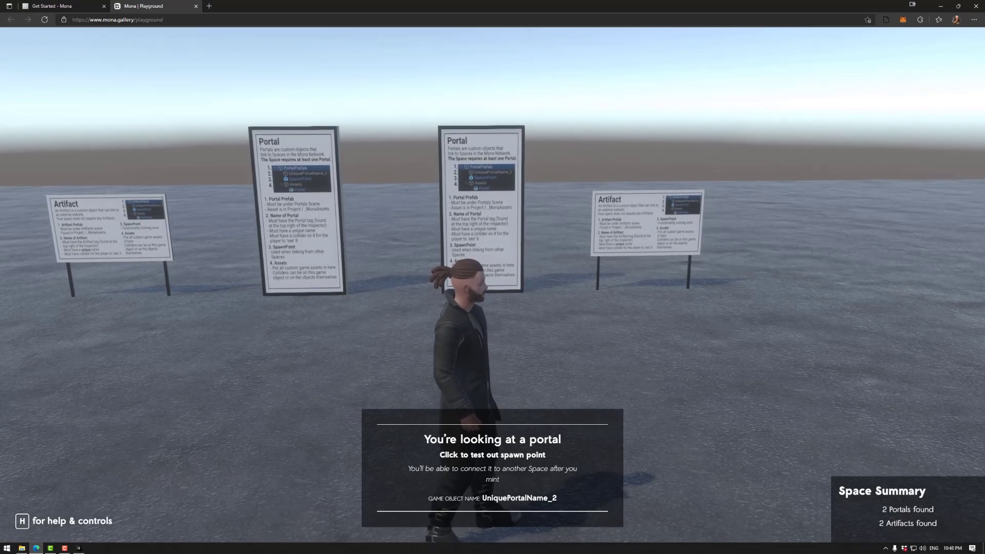
- Run across the plaza and back, stopping in front of portal UniquePortalName_2
key(a)
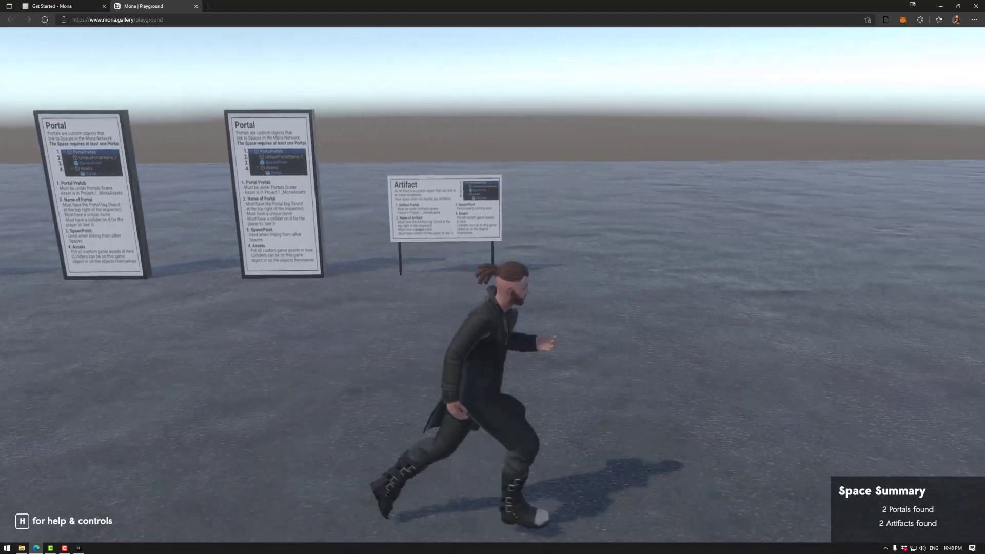
key(w)
key(d)
key(w)
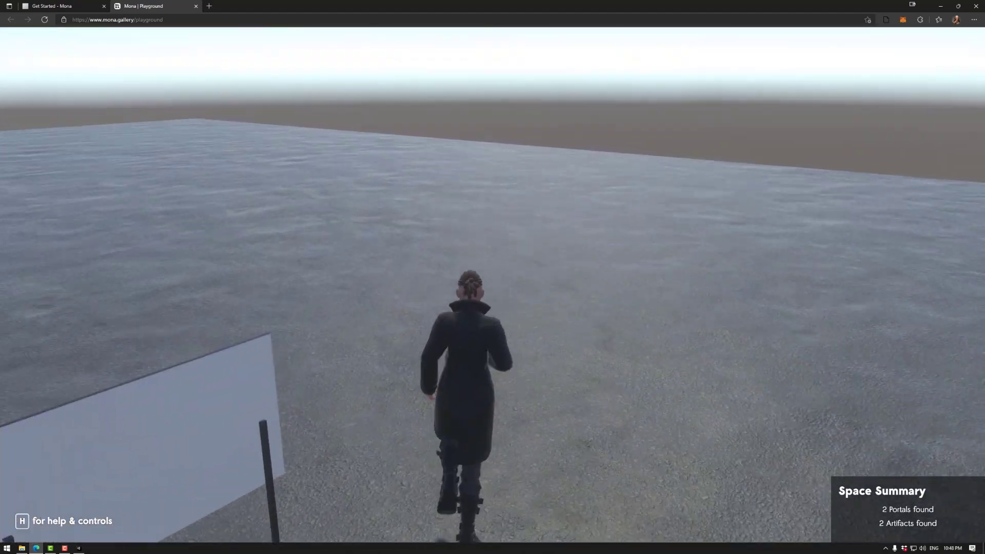
key(w)
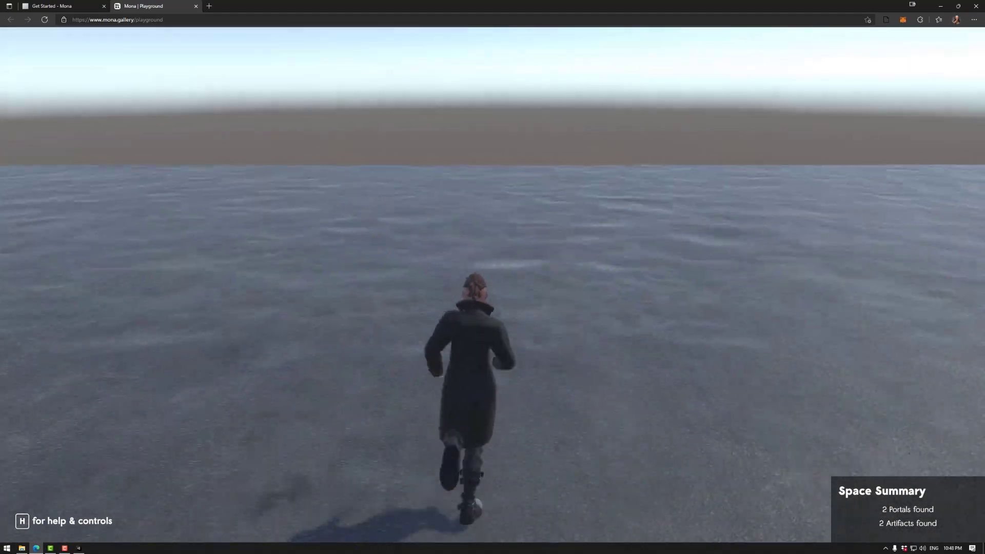
key(s)
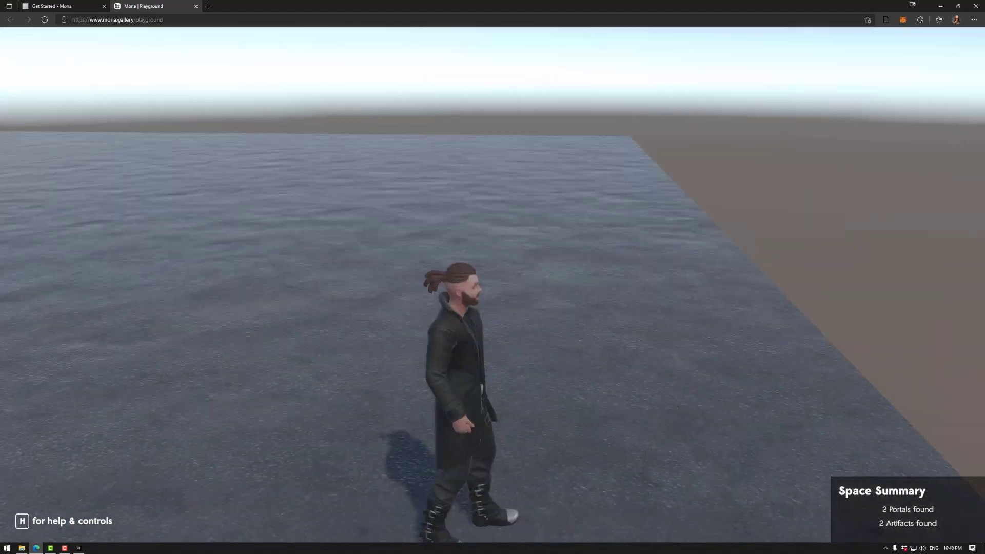
key(w)
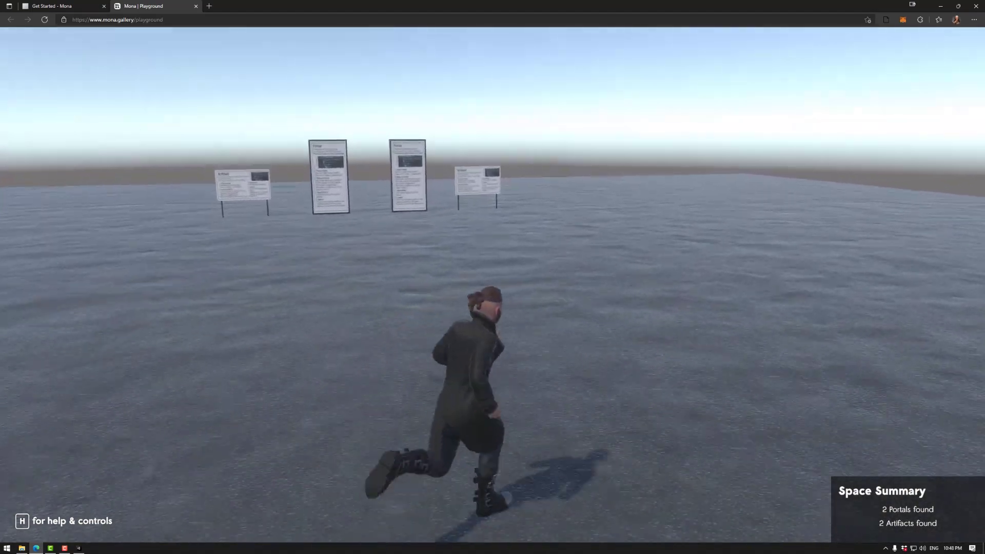
key(w)
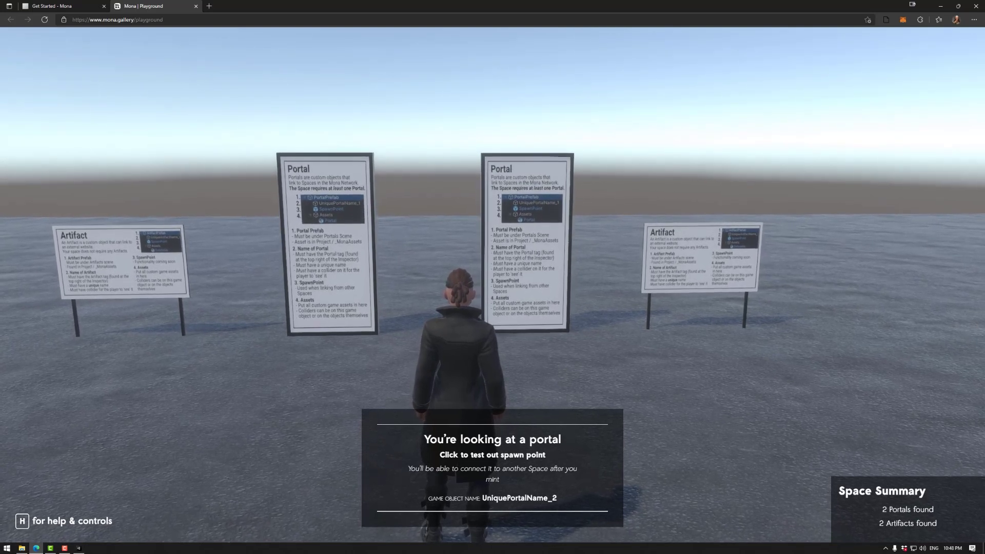
- Permanently delete the PlaygroundFiles folder from SpaceStarter-main's Exports folder
click(22, 548)
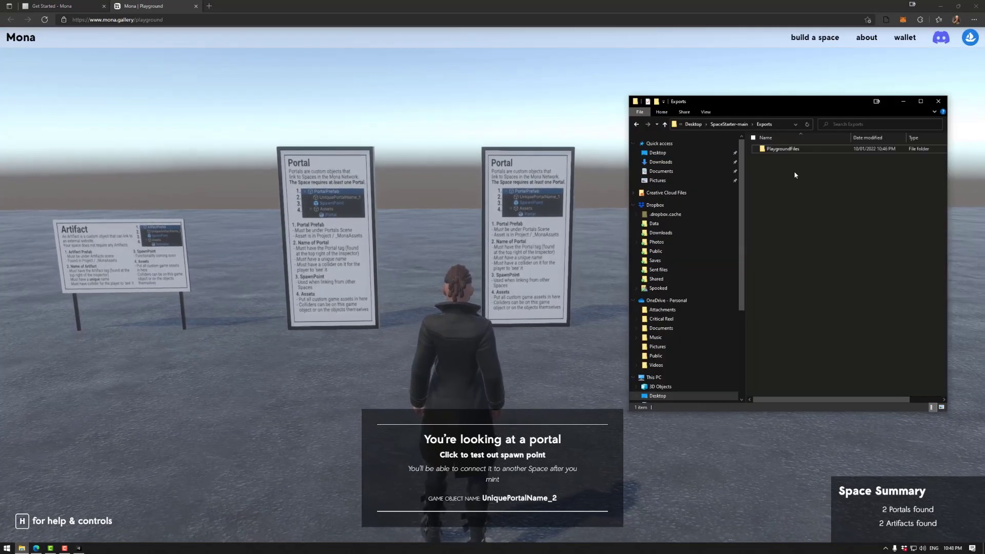
key(shift+Delete)
key(Return)
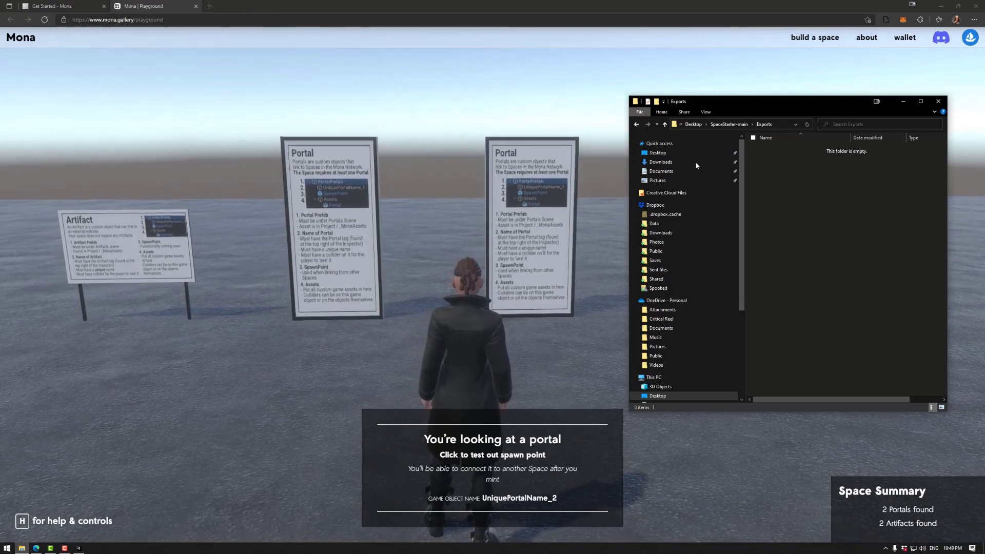
- Close the Mona | Playground tab and scroll the Get Started guide to step 5, Create your space
click(194, 7)
click(195, 7)
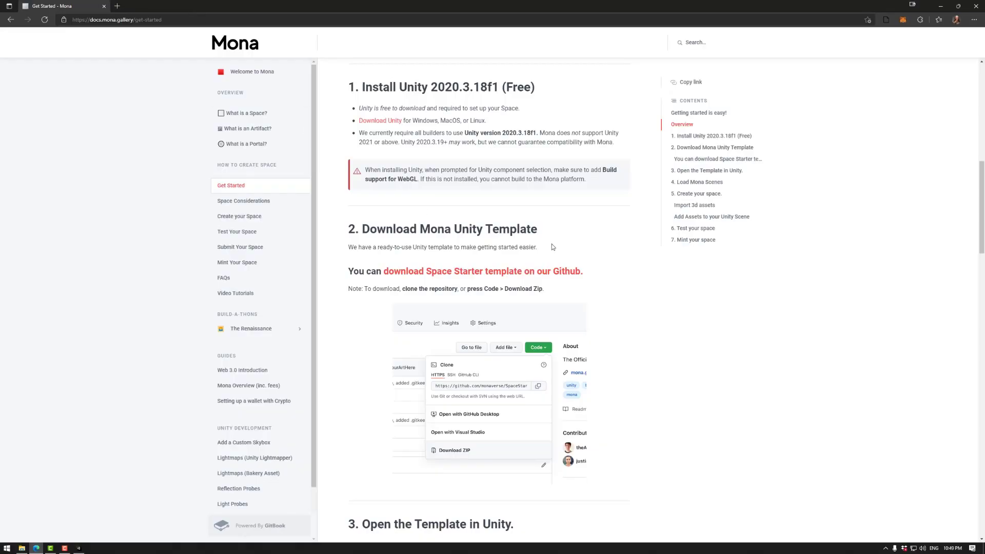
scroll(596, 356, down, 1)
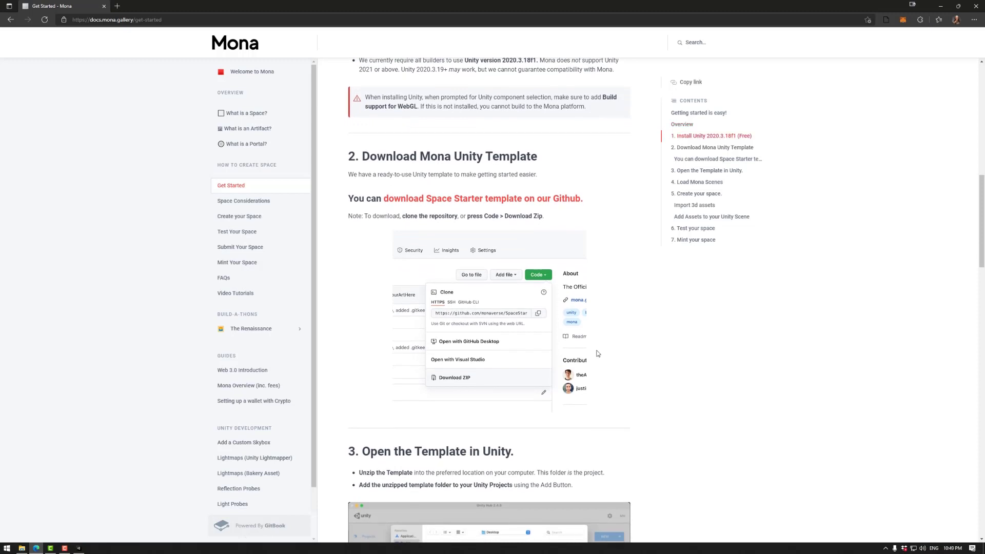
scroll(598, 353, down, 2)
scroll(482, 95, up, 1)
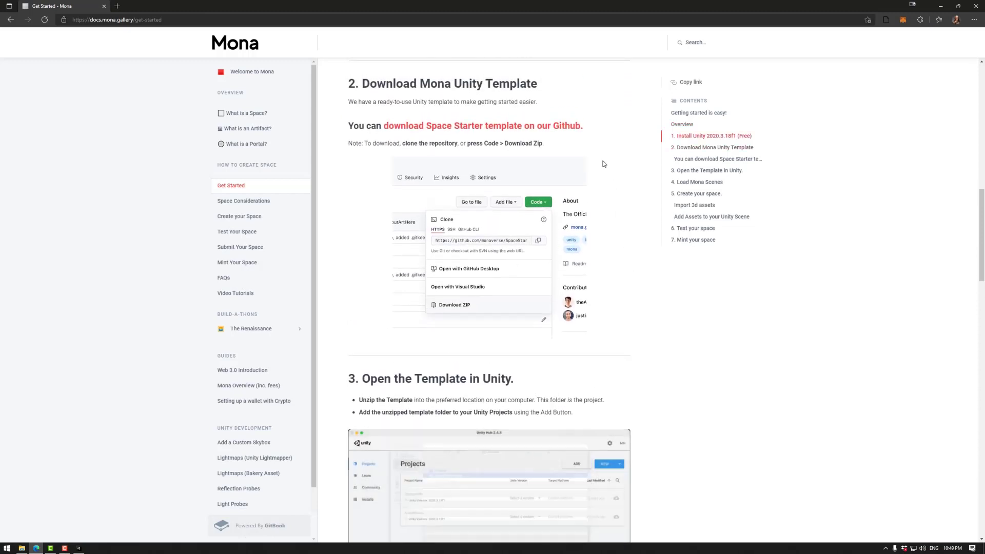
scroll(651, 288, down, 3)
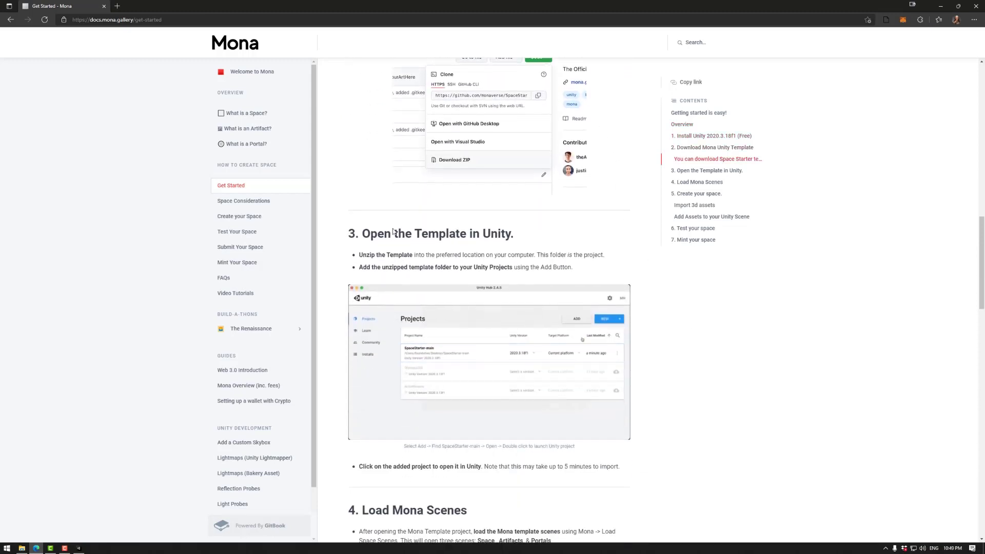
scroll(673, 349, down, 5)
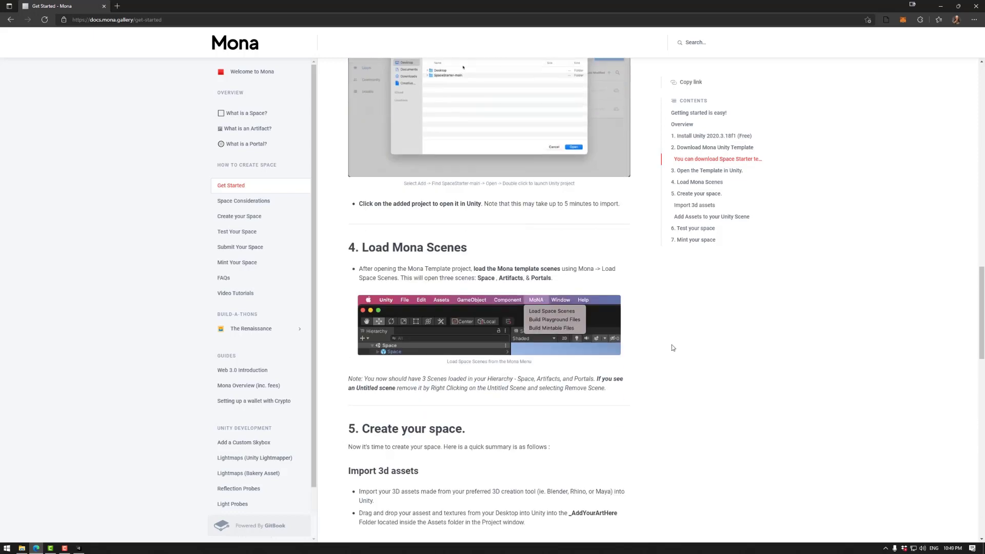
scroll(669, 347, down, 3)
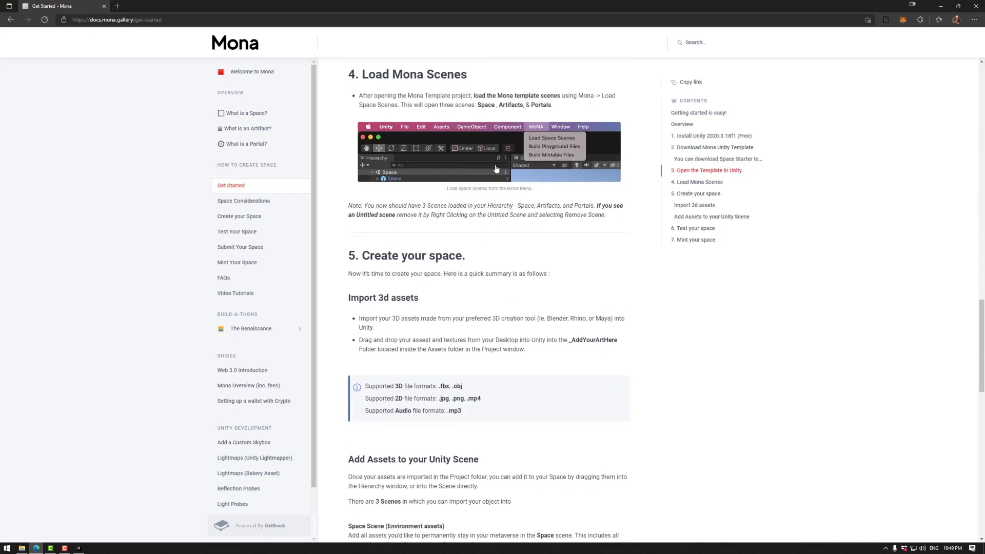
scroll(659, 277, down, 3)
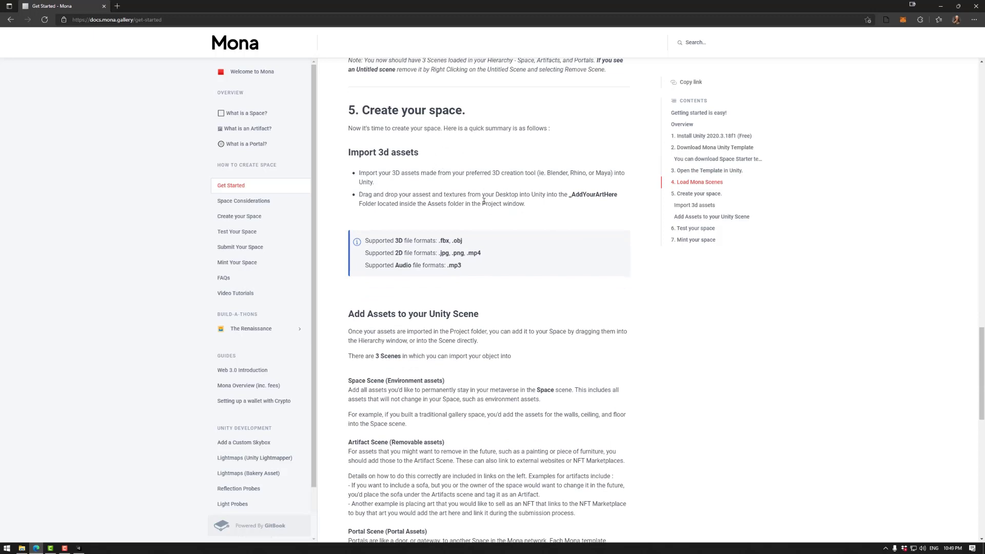
scroll(519, 250, down, 2)
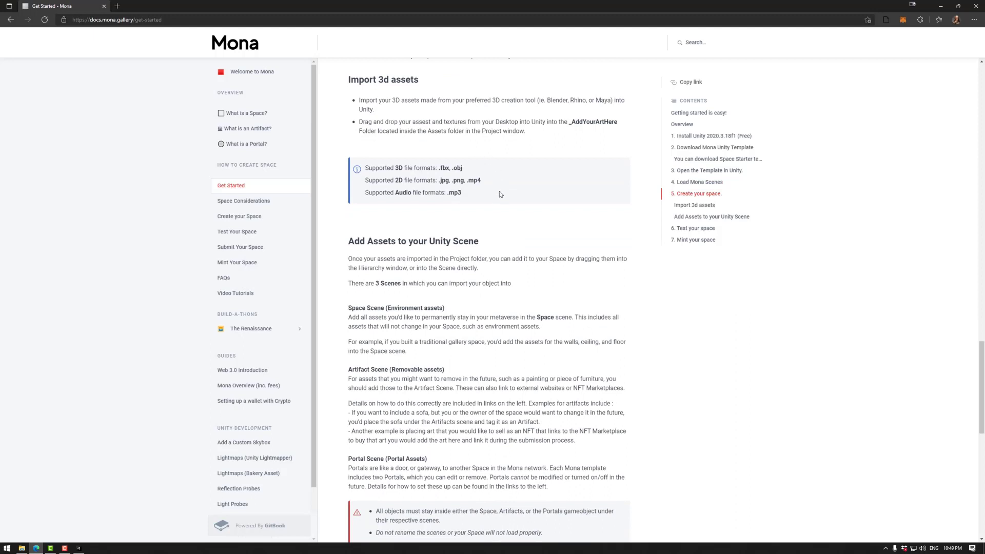
scroll(314, 267, down, 1)
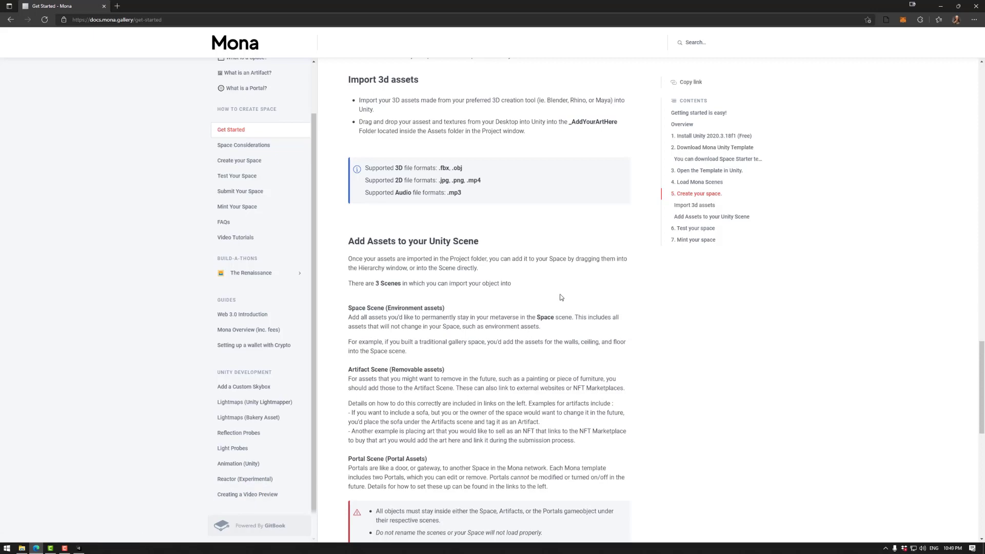
- Scroll on to step 6 'Test your space' and step 7 'Mint your space'
scroll(558, 295, down, 4)
scroll(502, 331, down, 4)
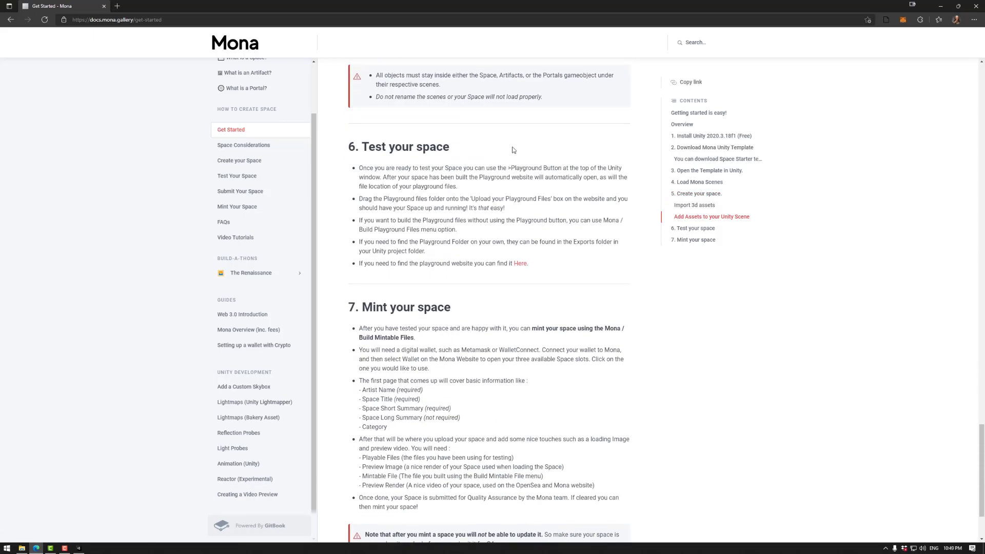